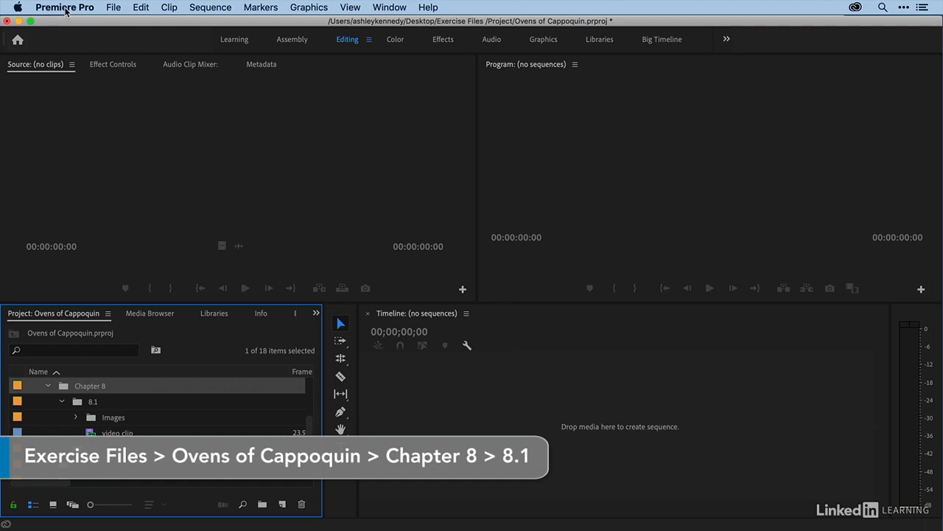
Check the still image default duration in the Timeline preferences
click(66, 9)
mouse_move(68, 42)
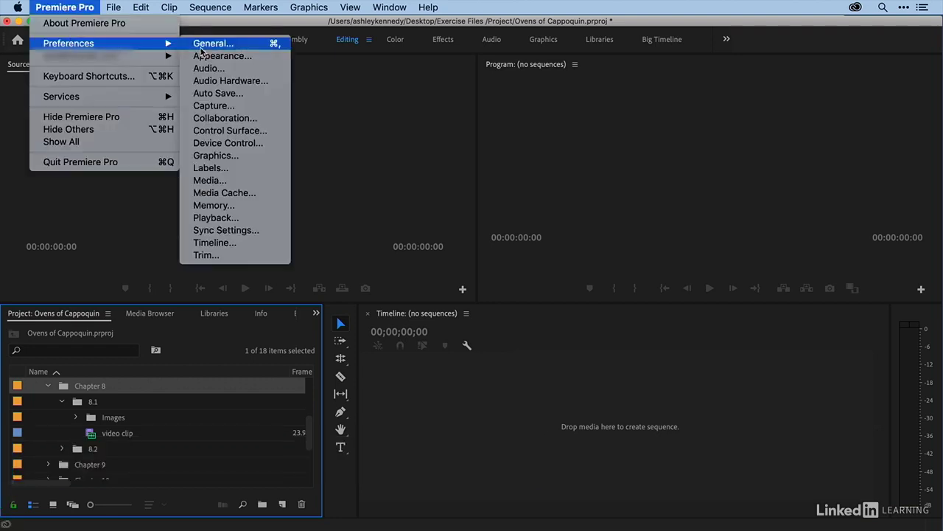
click(199, 244)
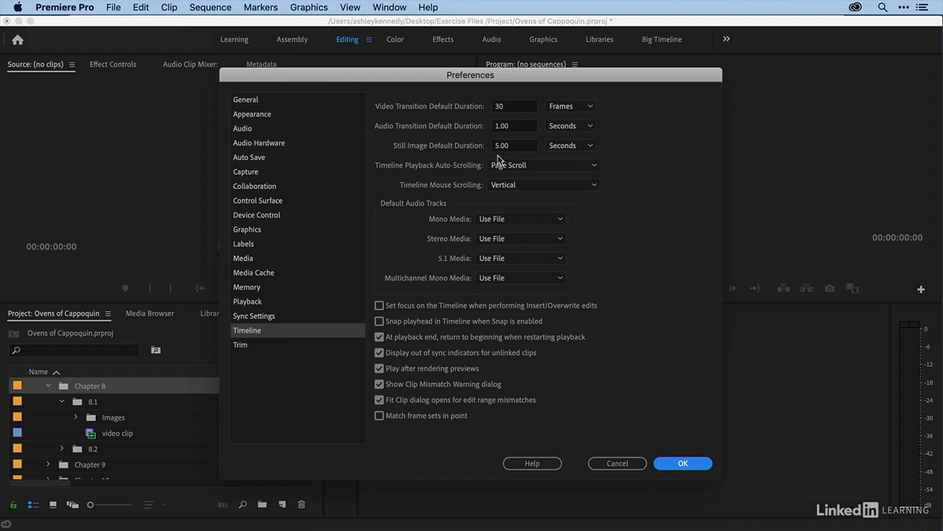
click(675, 462)
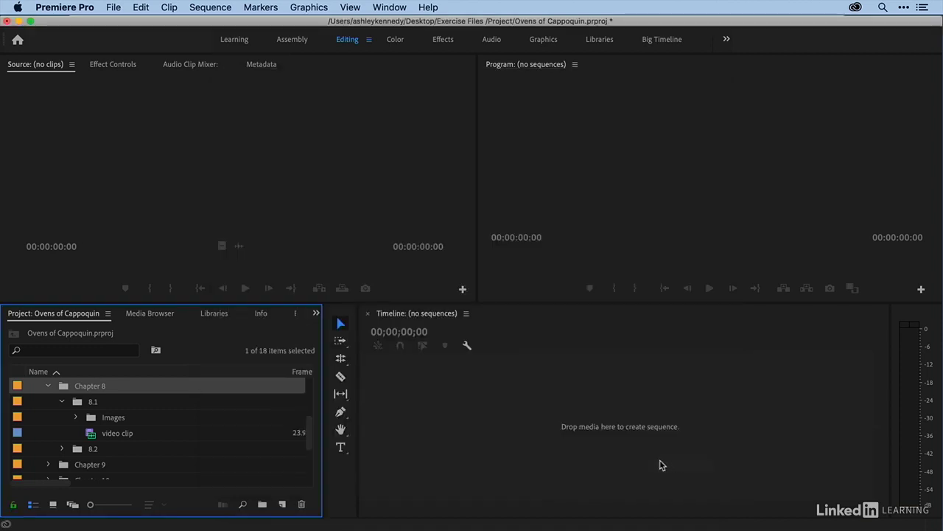
Open the Images bin from Chapter 8 > 8.1 in its own tab, preview its stills as thumbnails, and return to list view
click(75, 418)
scroll(76, 420, down, 1)
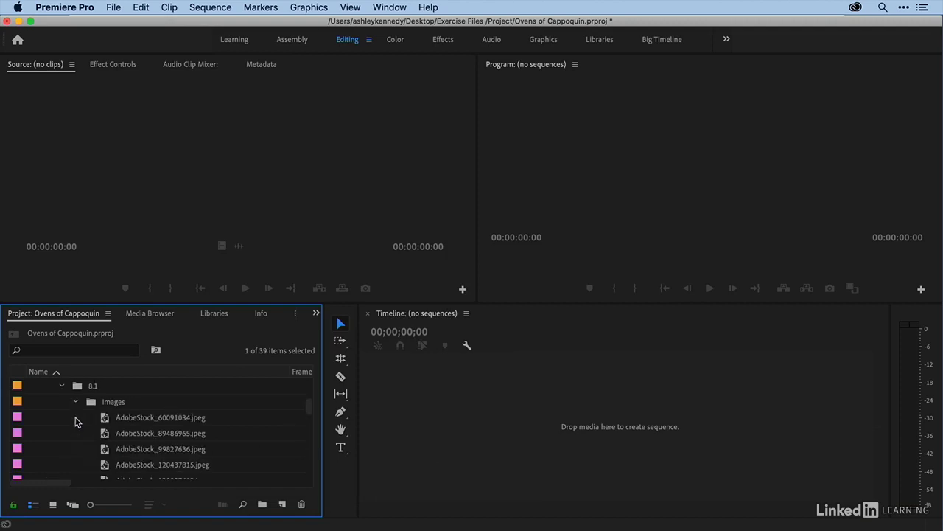
double_click(89, 403)
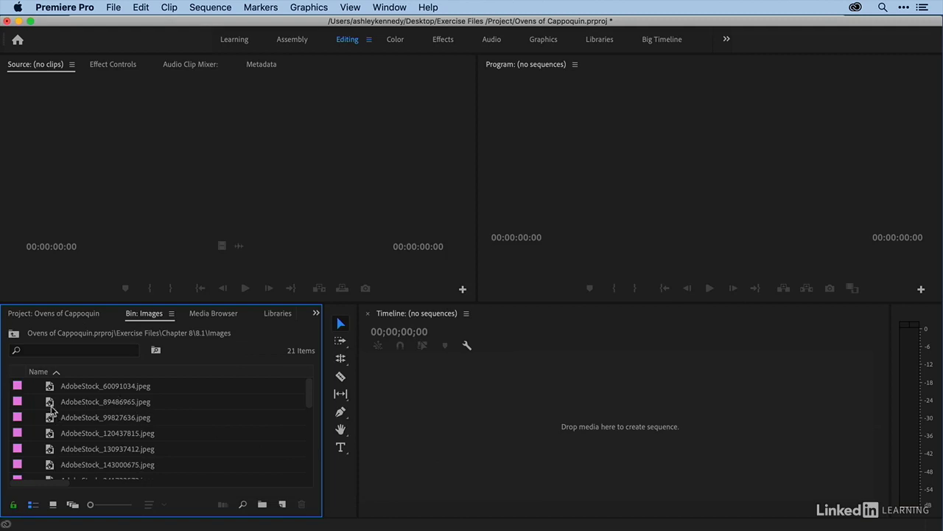
click(53, 505)
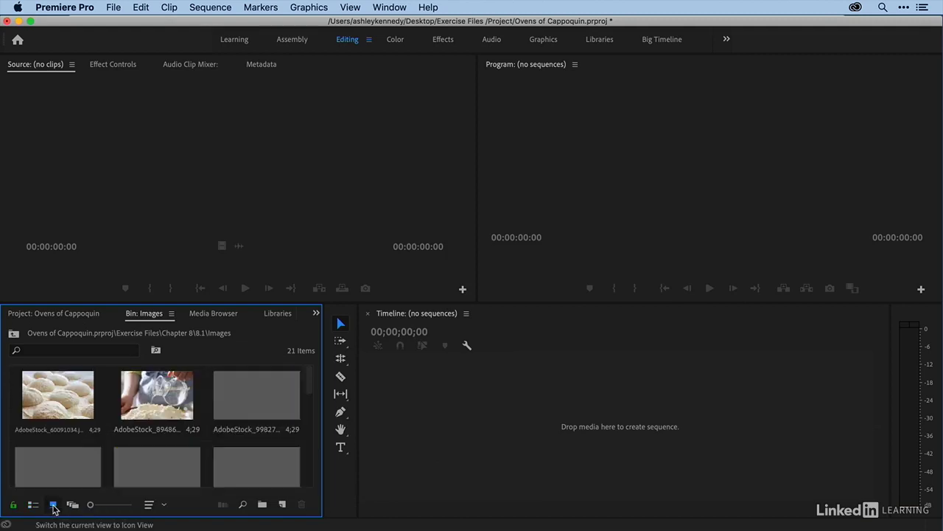
click(33, 505)
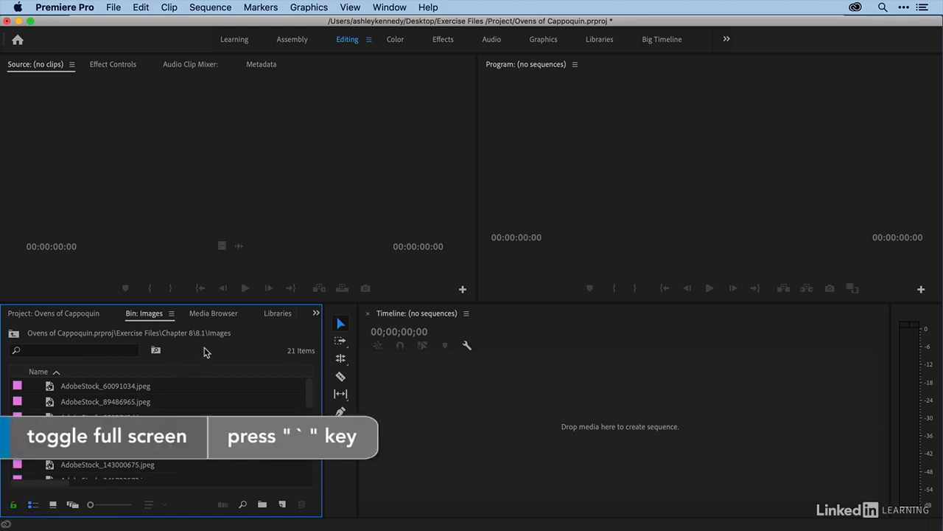
Enable the Video Info column for the Images bin in the Metadata Display and view the listing at full size
key(grave)
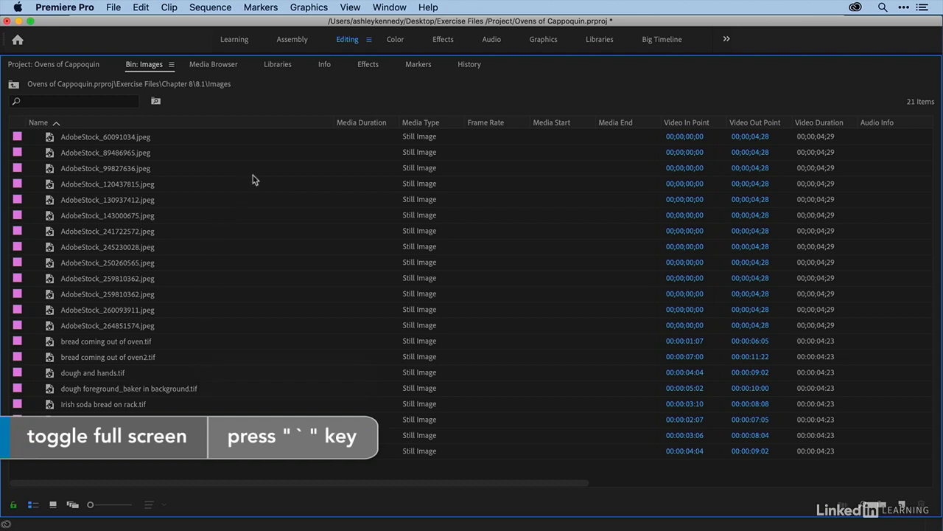
right_click(278, 125)
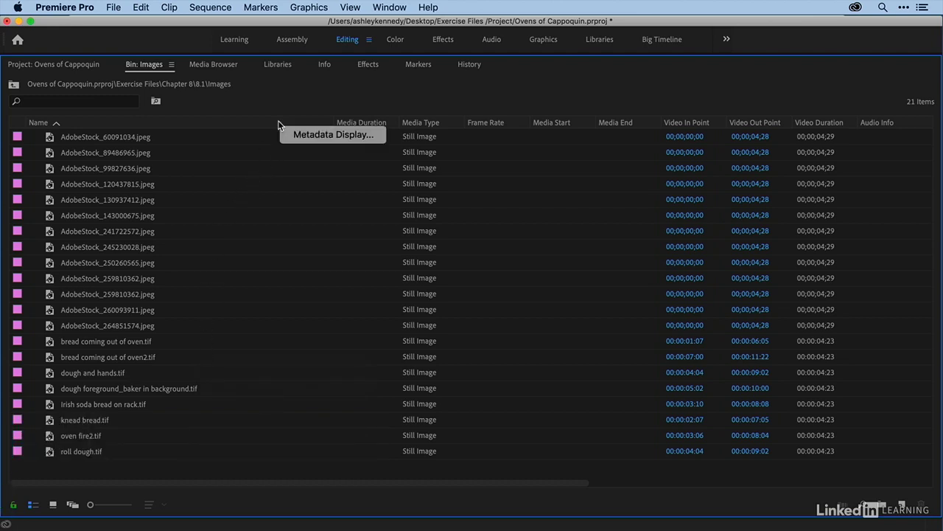
click(291, 134)
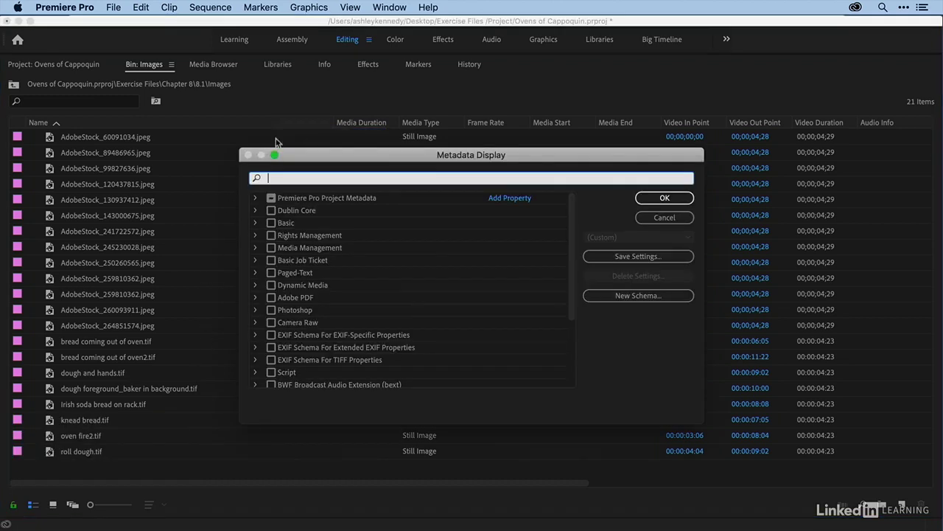
click(255, 199)
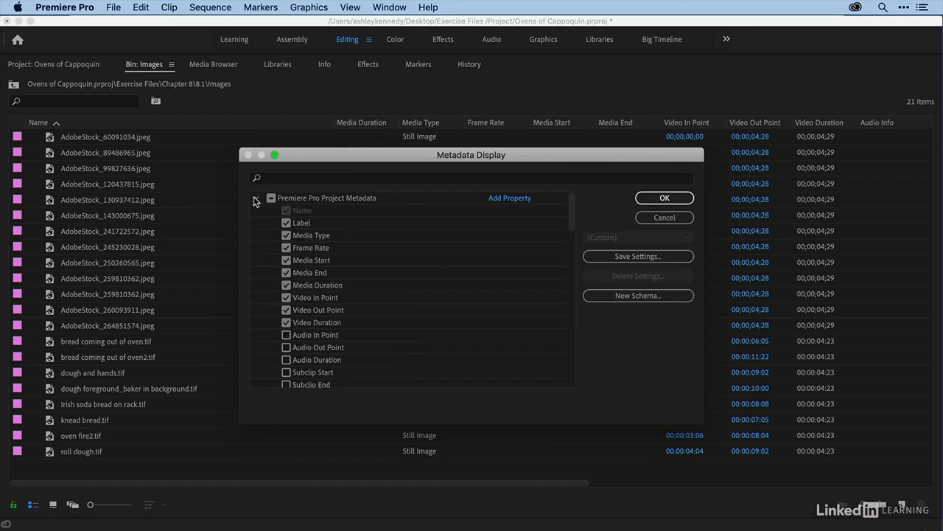
scroll(267, 247, down, 5)
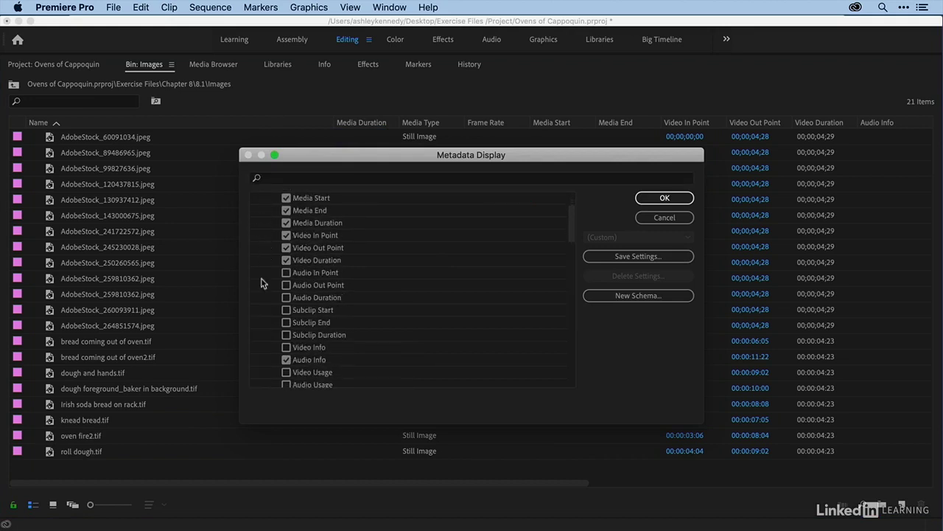
click(286, 347)
click(652, 200)
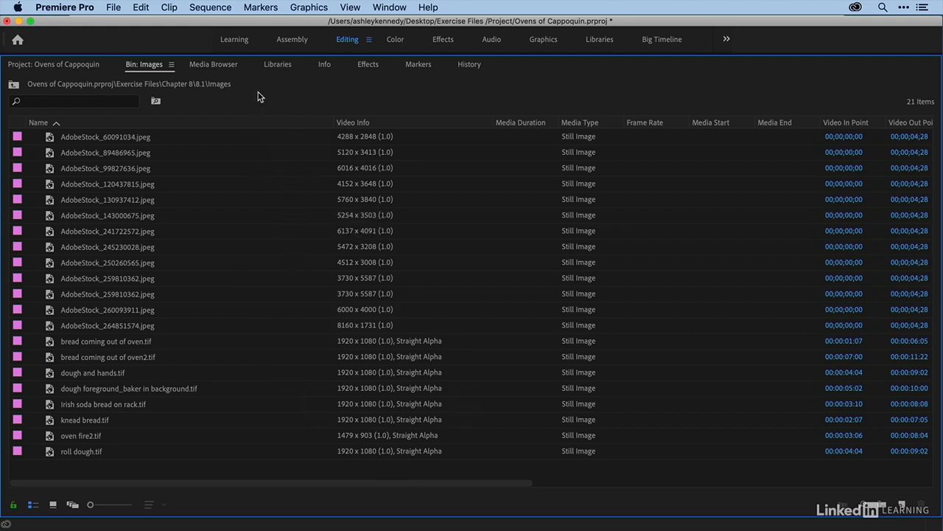
key(grave)
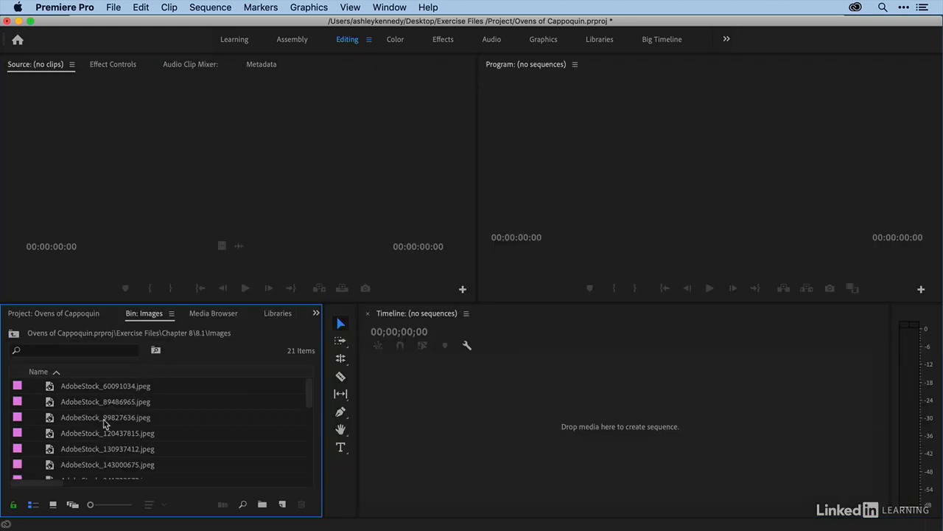
Collapse the Images bin in the project, preview the video clip in 8.1, and create a new sequence from it
click(59, 314)
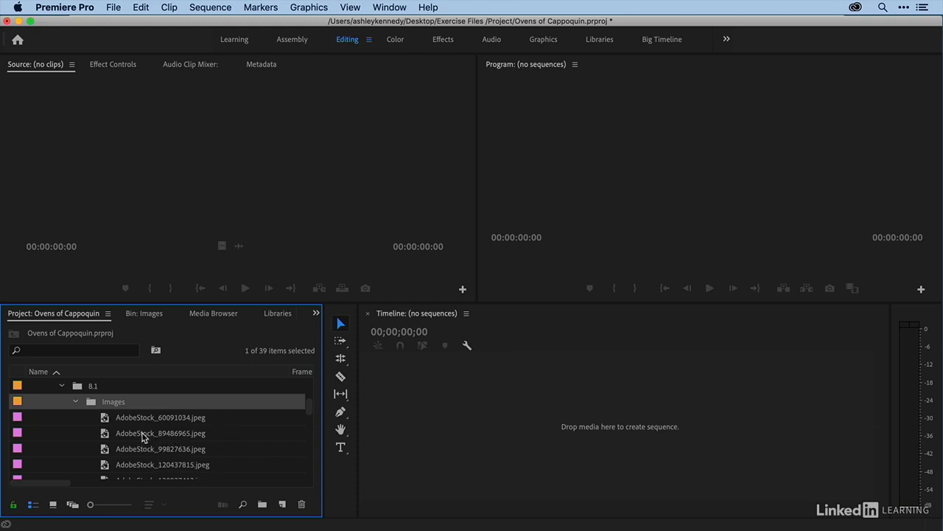
click(75, 402)
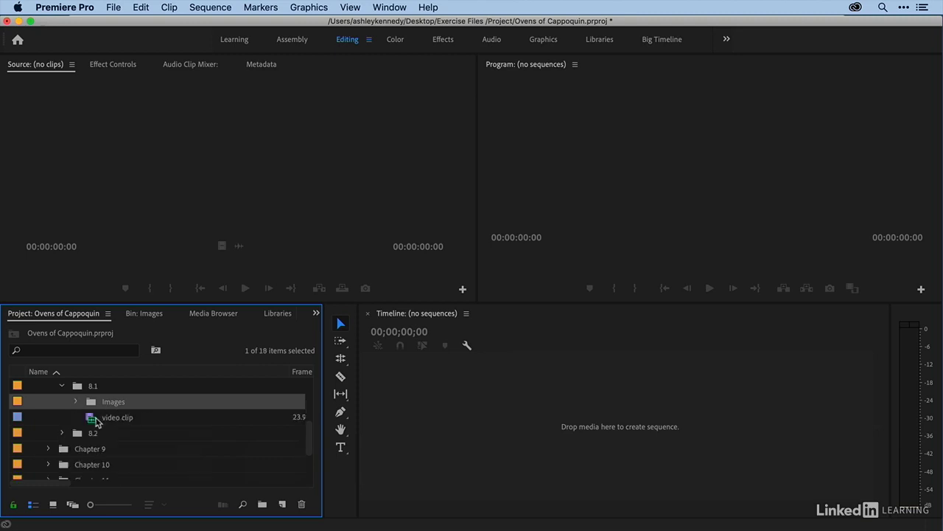
double_click(91, 420)
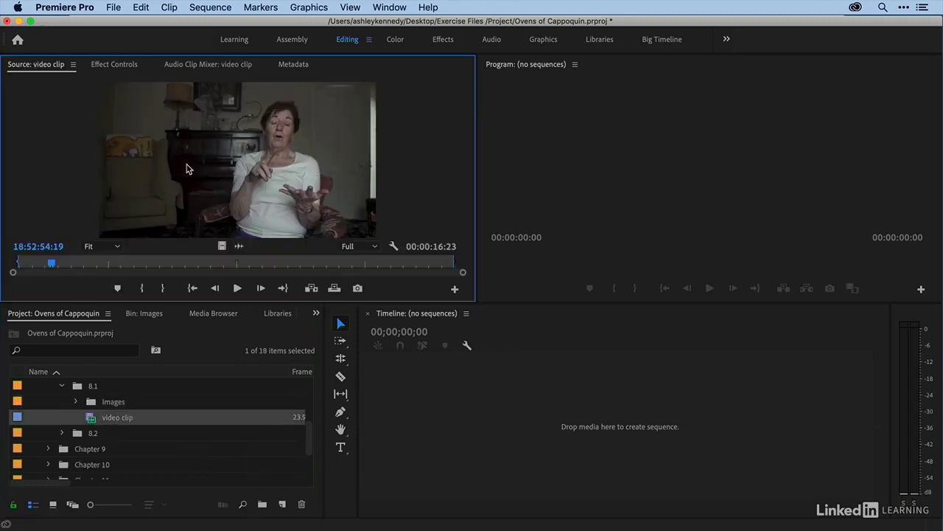
drag(90, 420, 447, 423)
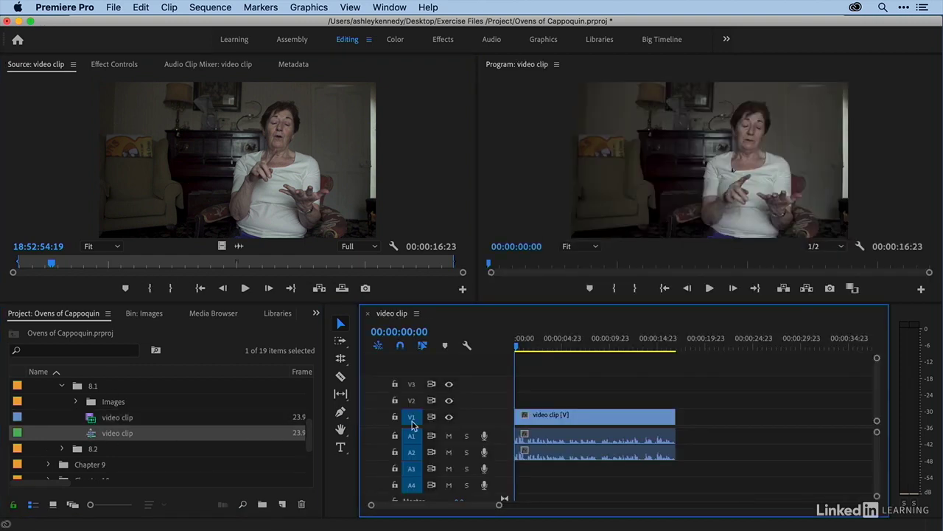
Rename the new sequence as Stills practice and delete the video clip from its timeline
click(113, 437)
click(113, 434)
text(Stills practice)
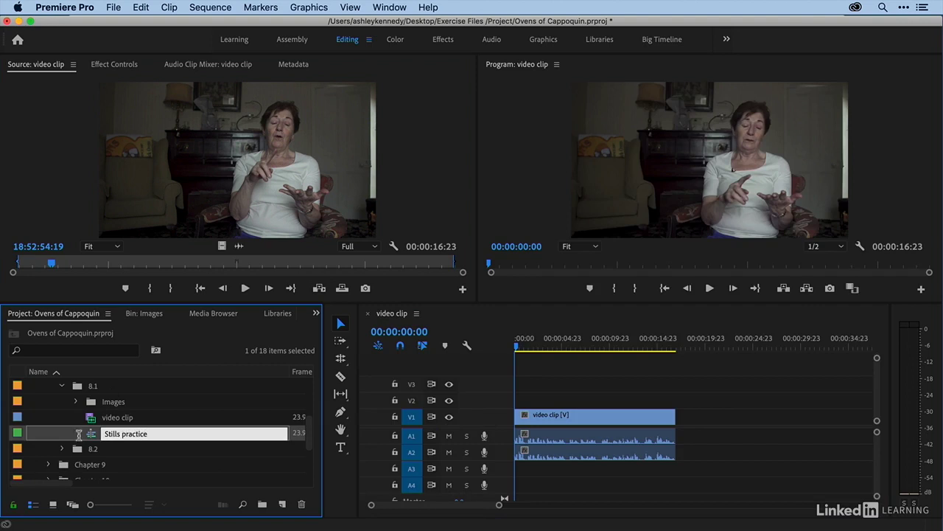
click(64, 435)
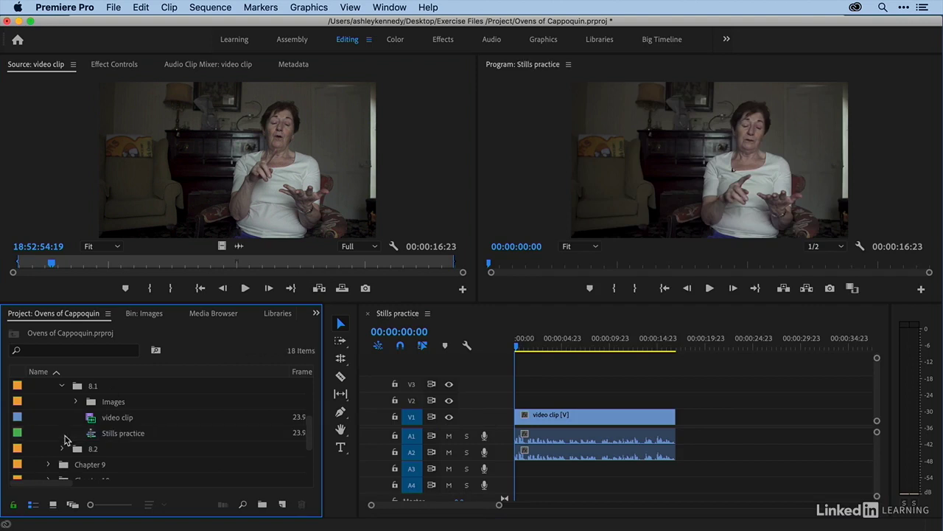
click(580, 422)
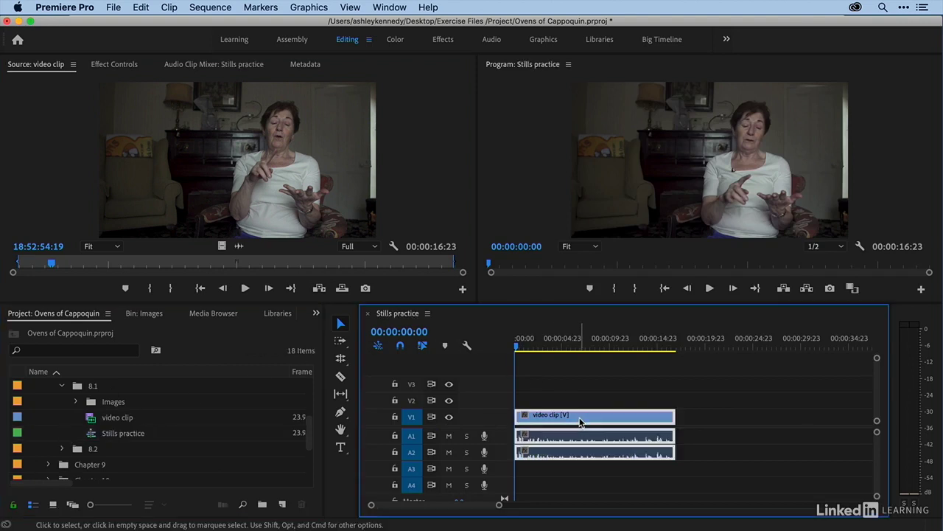
key(Delete)
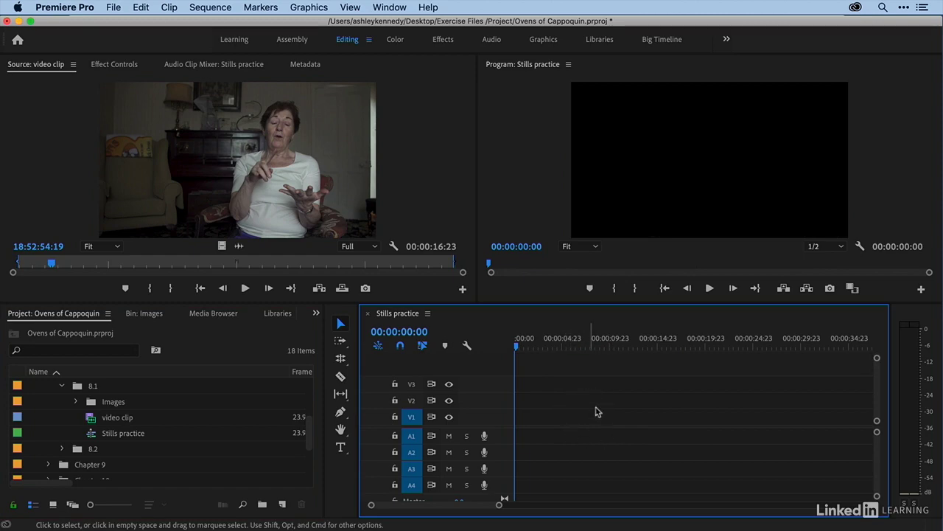
Check the frame size in the sequence settings without changing anything
click(206, 8)
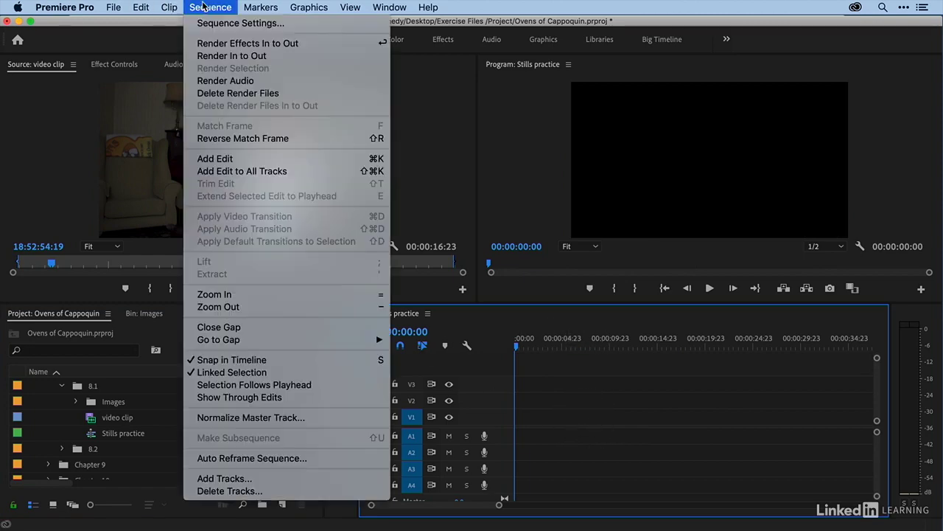
click(208, 25)
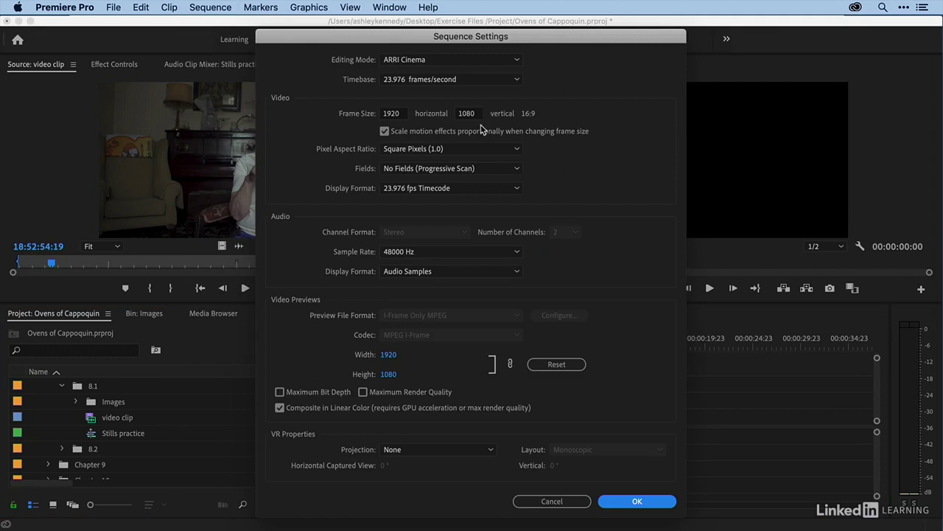
click(547, 502)
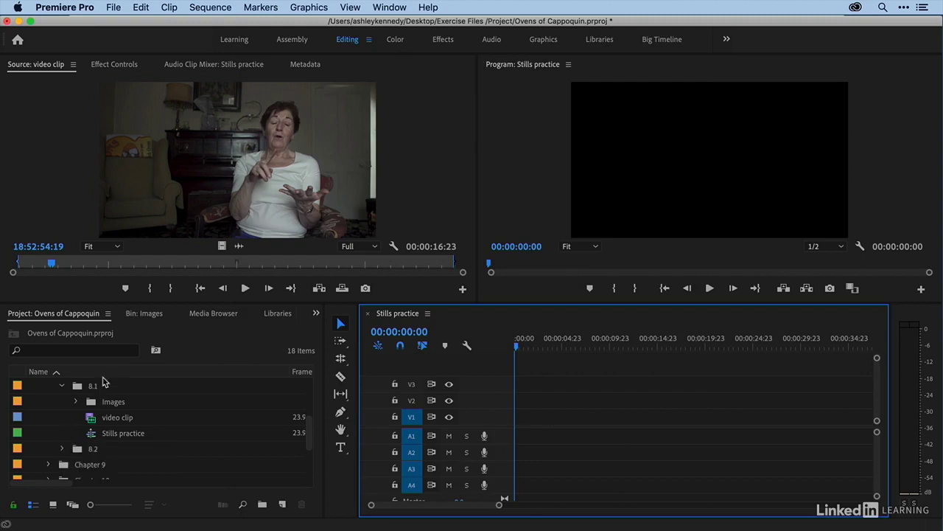
Narrow the Name column in the Images bin so that Video Info fits beside it in the normal-size panel
click(144, 313)
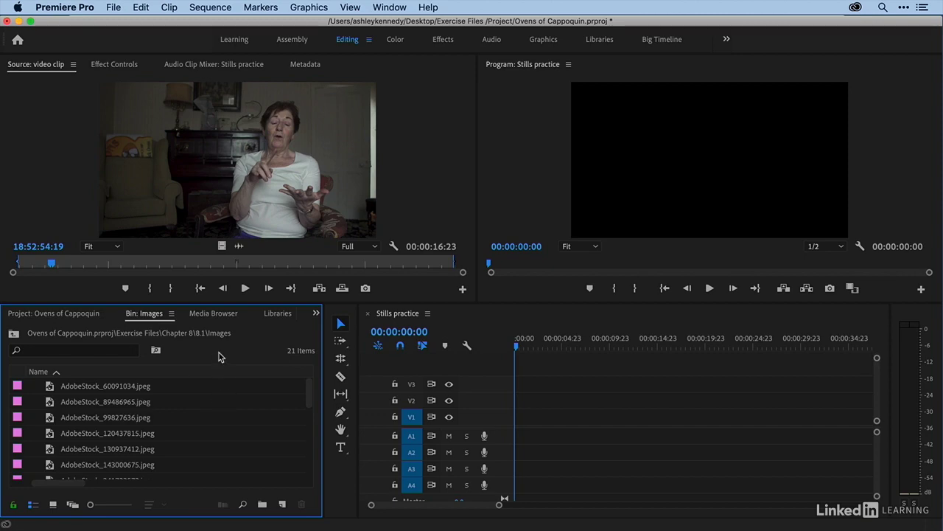
key(grave)
scroll(346, 298, left, 5)
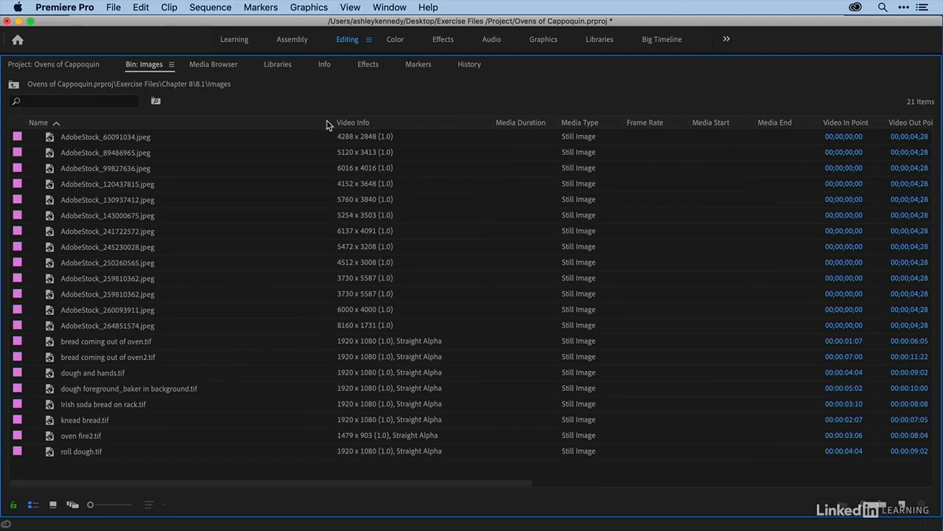
drag(319, 122, 209, 122)
key(grave)
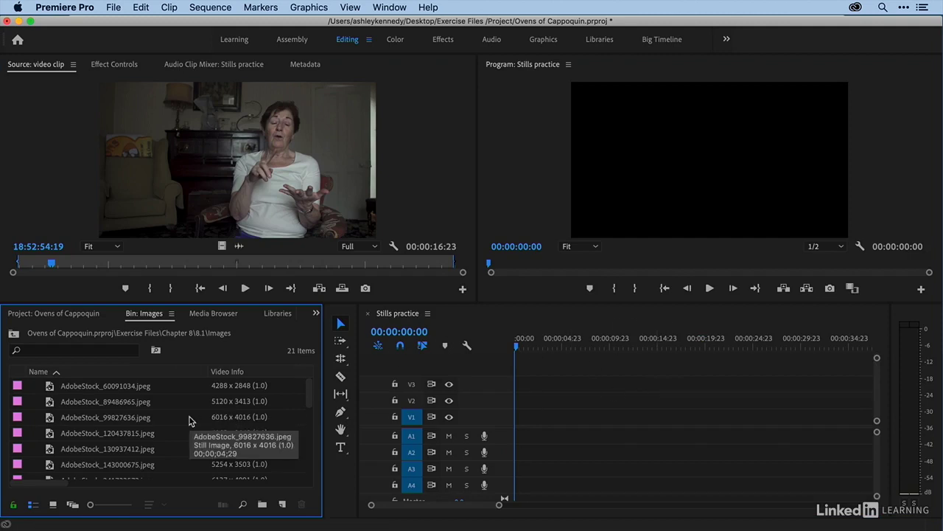
Place "bread coming out of oven.tif" at the start of V1, trim its end to about 00:00:03:08, and select the image in the Program monitor
scroll(189, 421, down, 10)
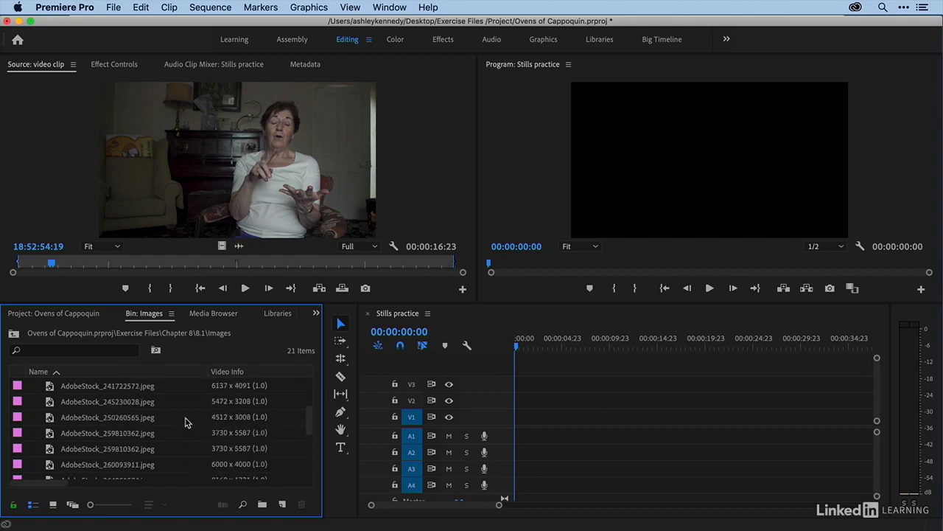
scroll(186, 421, up, 1)
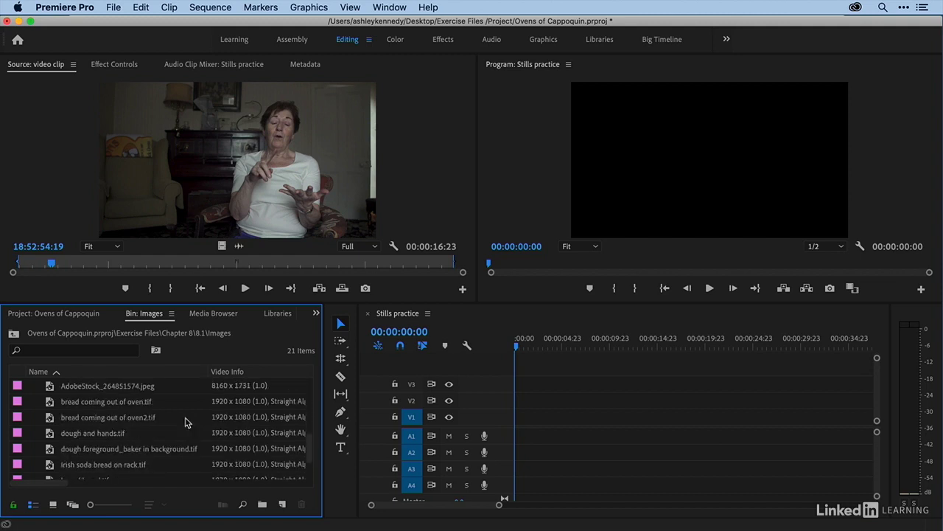
drag(50, 404, 514, 421)
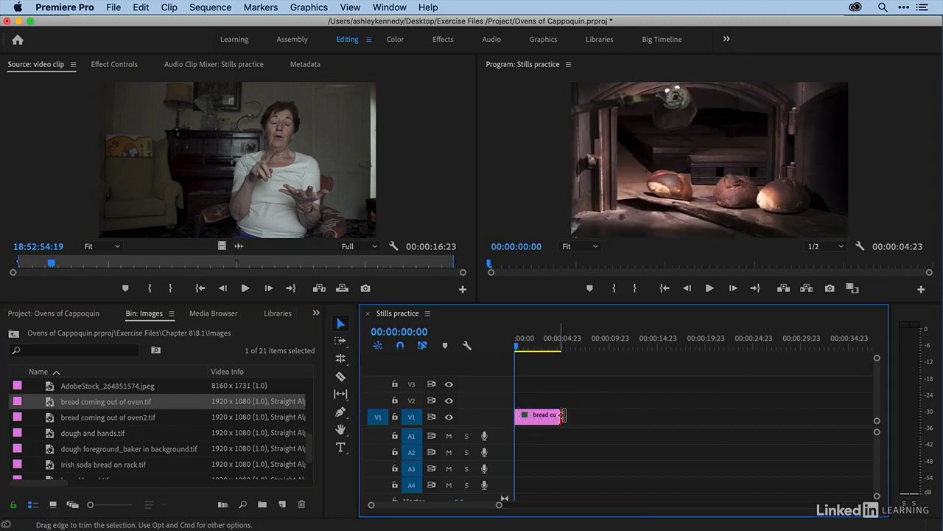
mouse_move(557, 418)
mouse_down()
mouse_move(601, 416)
mouse_move(542, 415)
mouse_up()
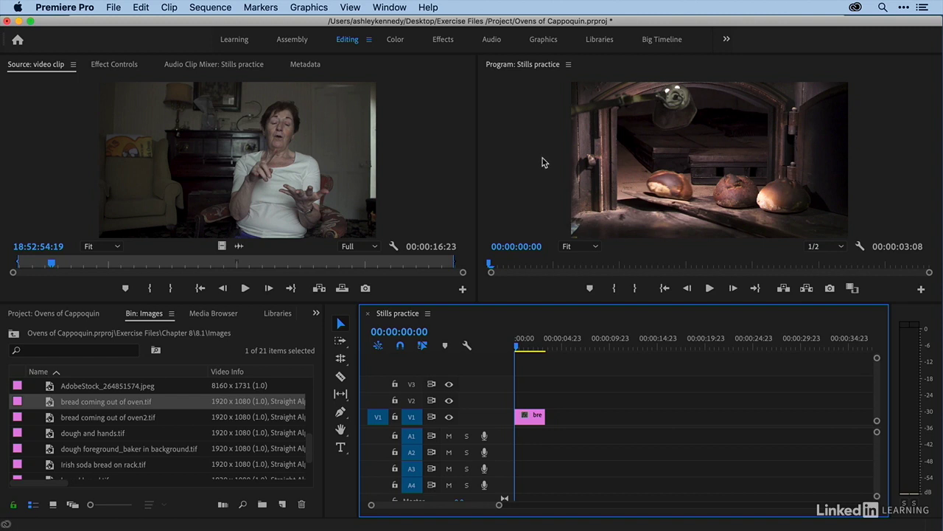
click(617, 165)
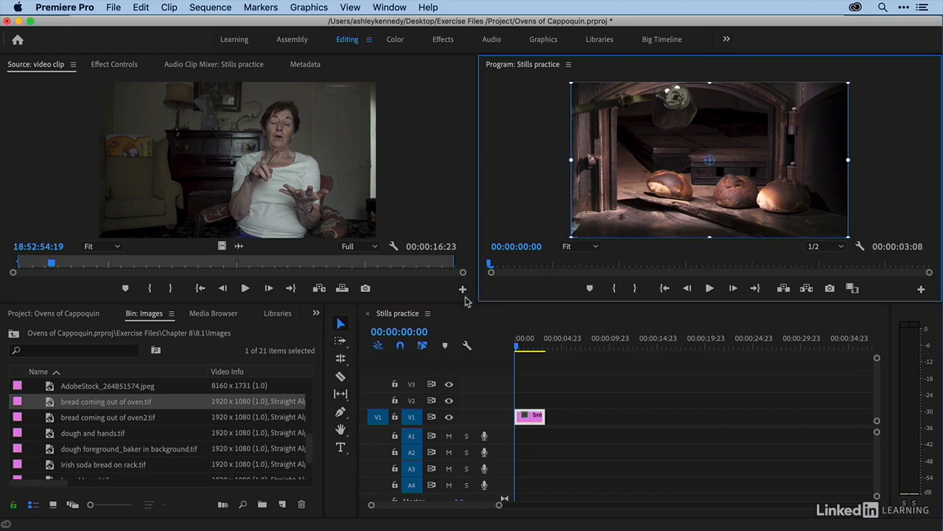
Place AdobeStock_264851574.jpeg on V1 a short gap after the first still and show its frame at 00:00:06:14
scroll(216, 394, up, 2)
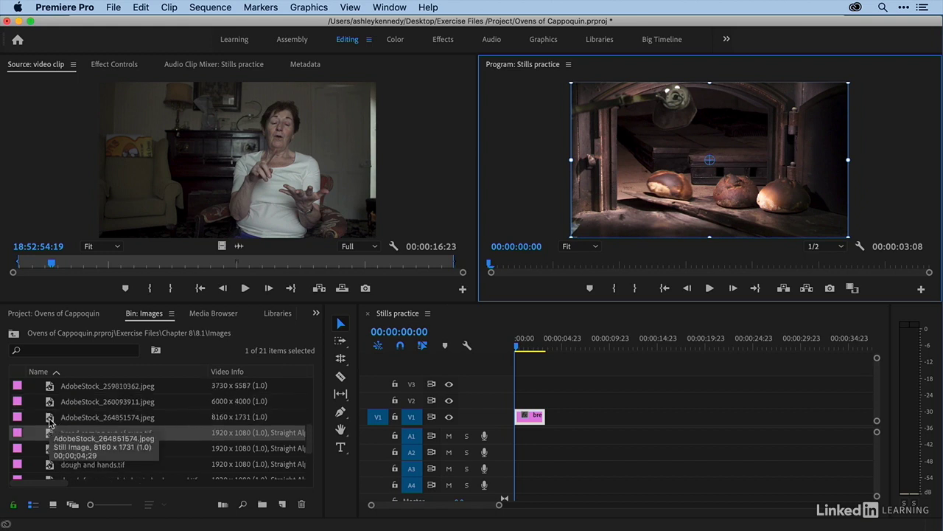
drag(50, 422, 569, 418)
click(578, 345)
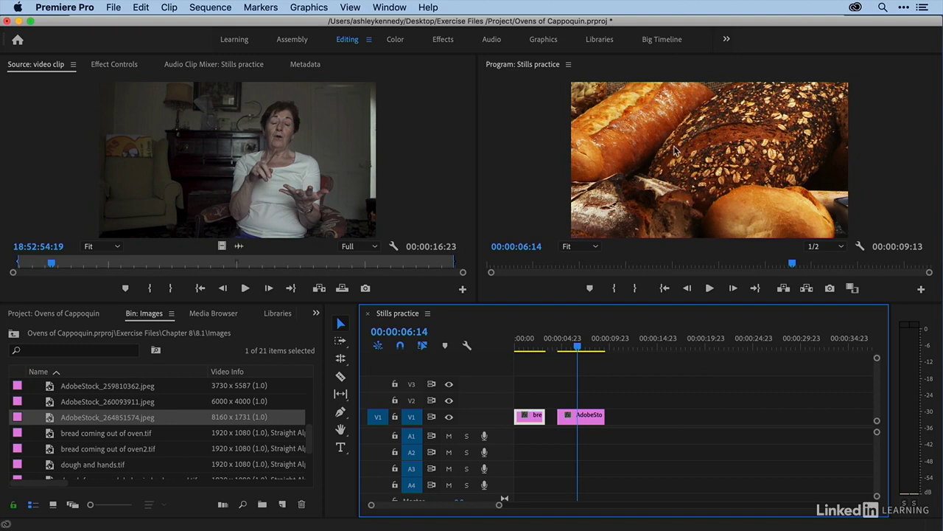
Select AdobeStock_264851574.jpeg and display it with its full bounding box at 10% zoom in the Program monitor
click(650, 210)
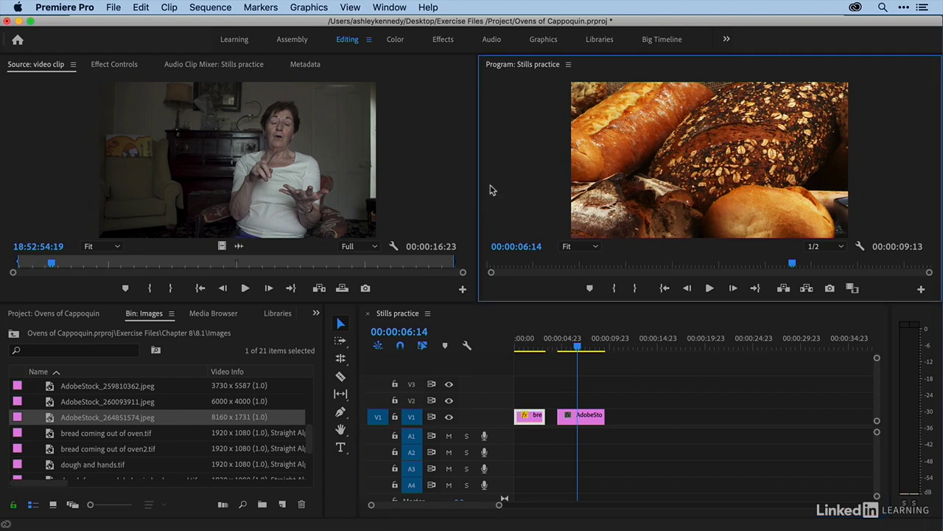
click(585, 417)
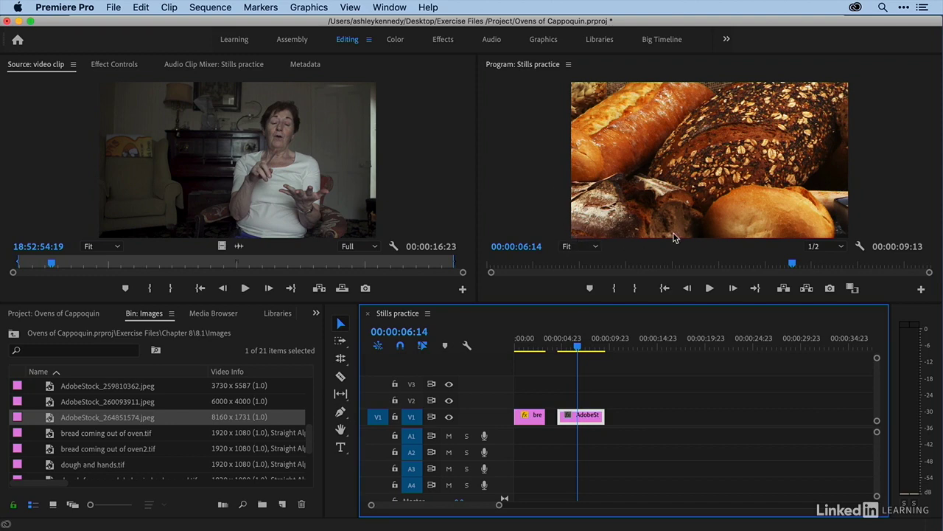
click(582, 249)
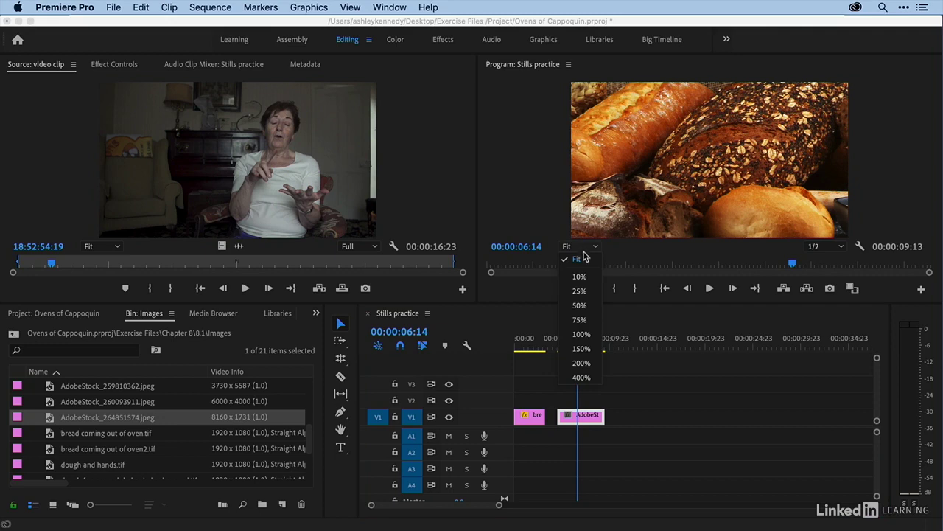
click(579, 290)
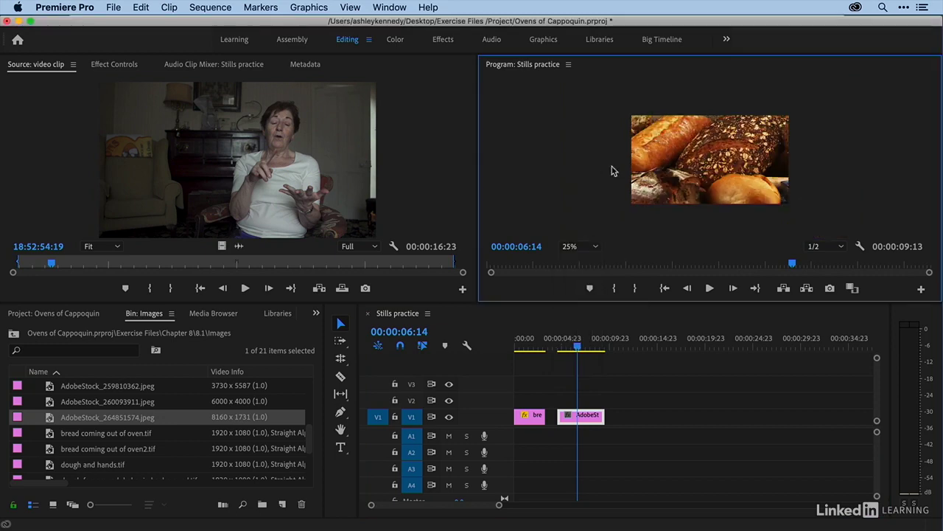
click(670, 167)
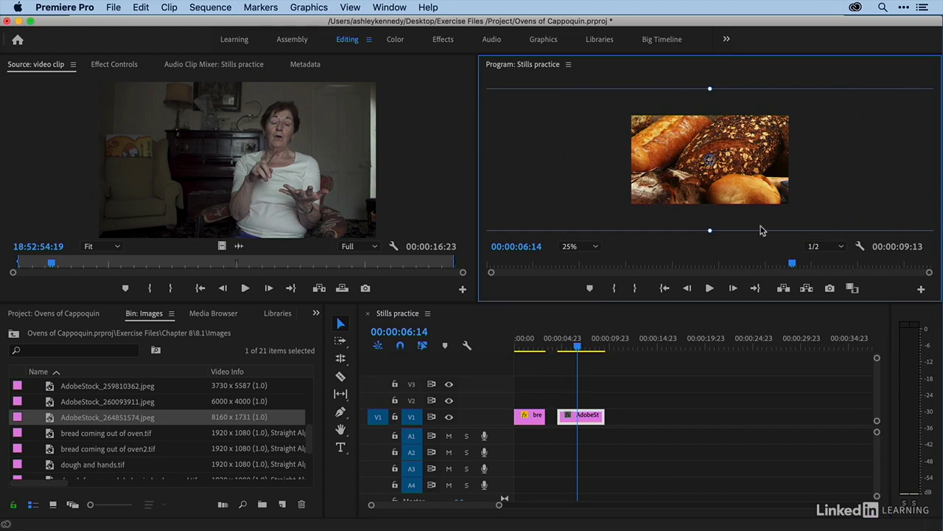
click(591, 248)
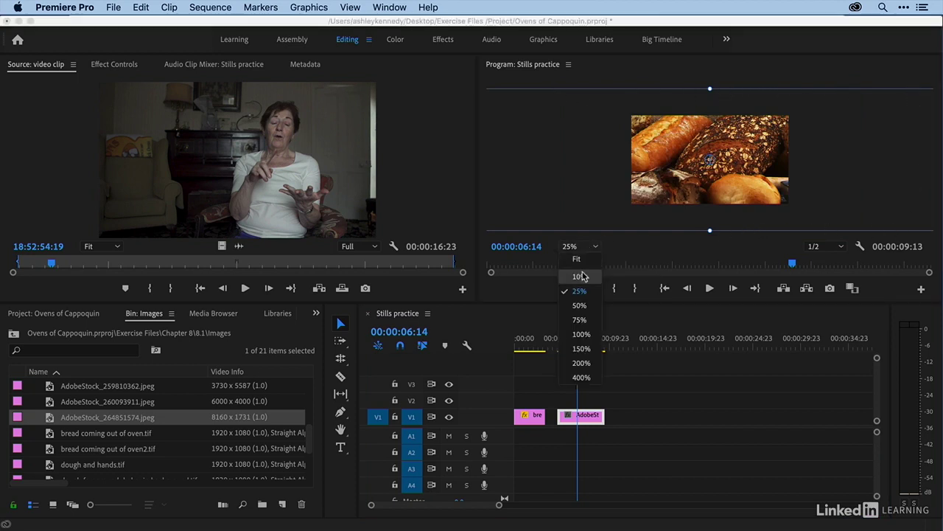
click(582, 275)
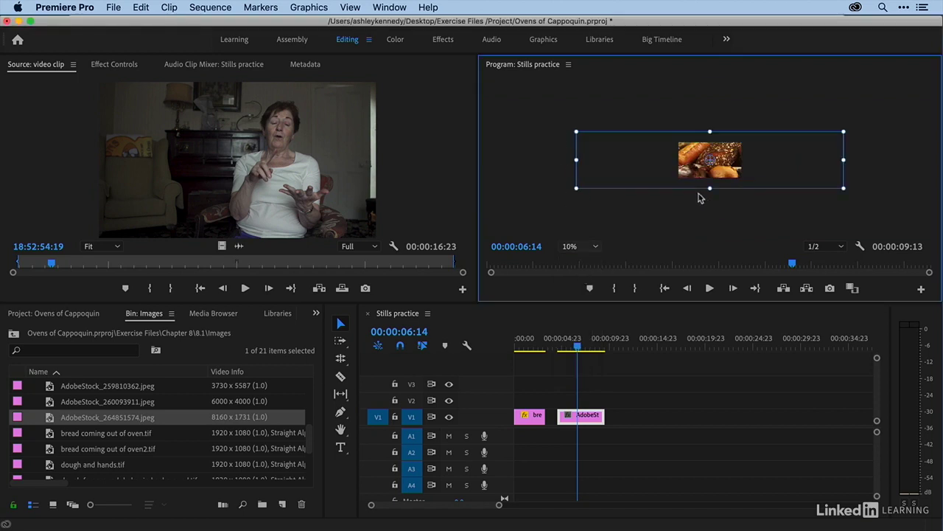
Scale AdobeStock_264851574.jpeg down to about 65% and reposition it at about 1020, 540 so that it fills the sequence frame
mouse_move(643, 166)
mouse_down()
mouse_move(666, 174)
mouse_move(733, 168)
mouse_move(587, 169)
mouse_move(643, 174)
mouse_up()
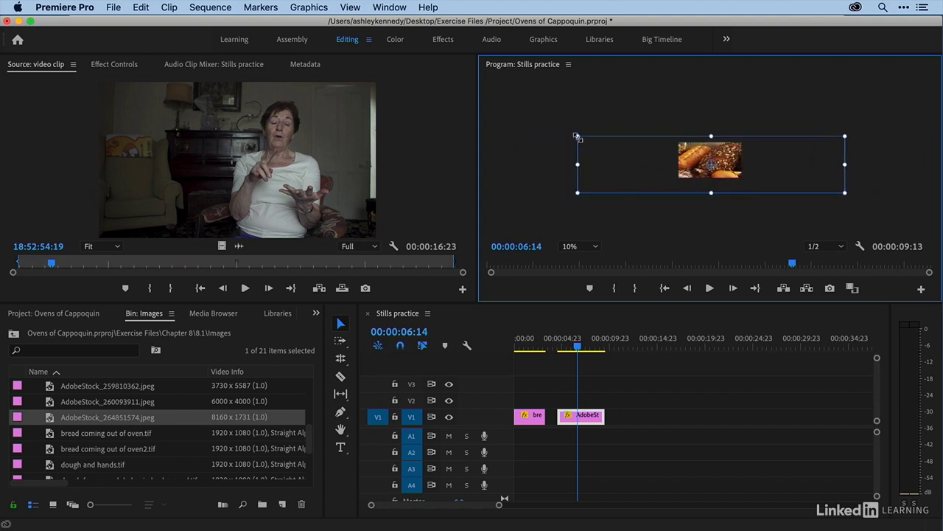
mouse_move(578, 138)
mouse_down()
mouse_move(604, 152)
mouse_move(592, 150)
mouse_up()
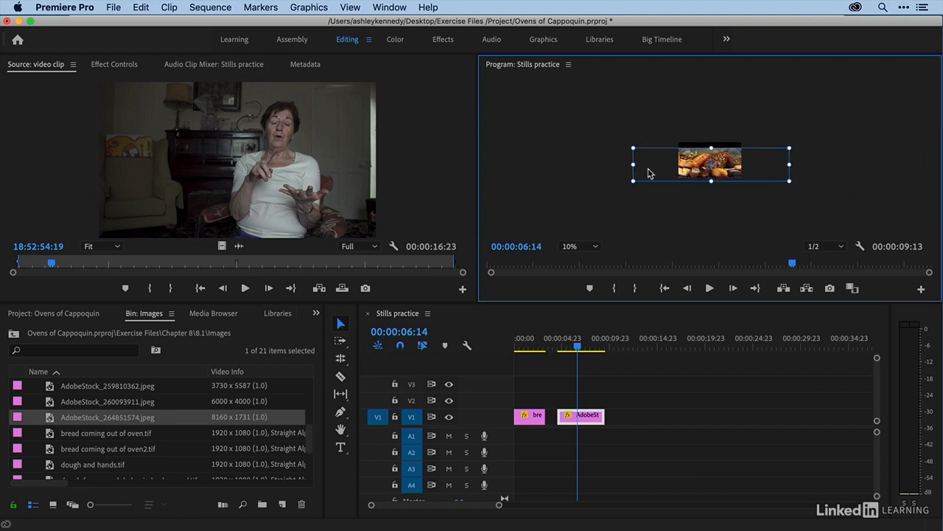
drag(648, 173, 625, 141)
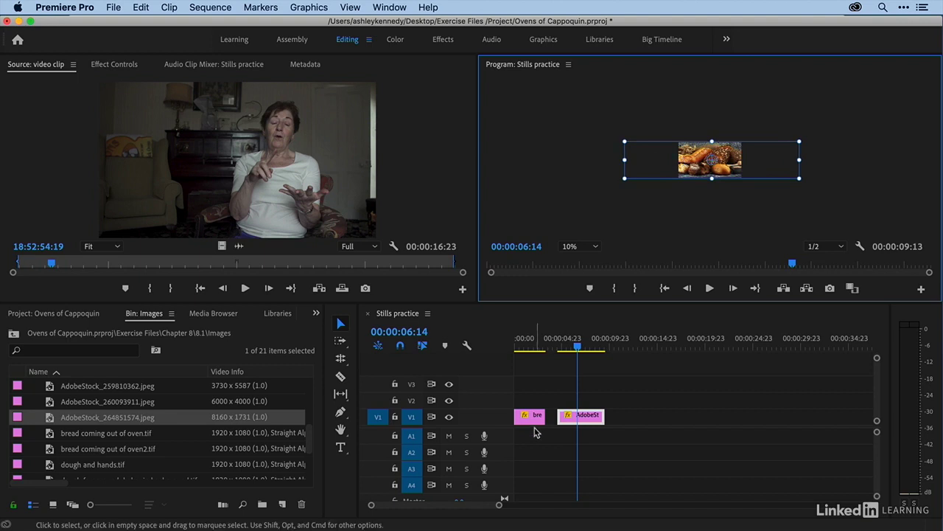
click(579, 247)
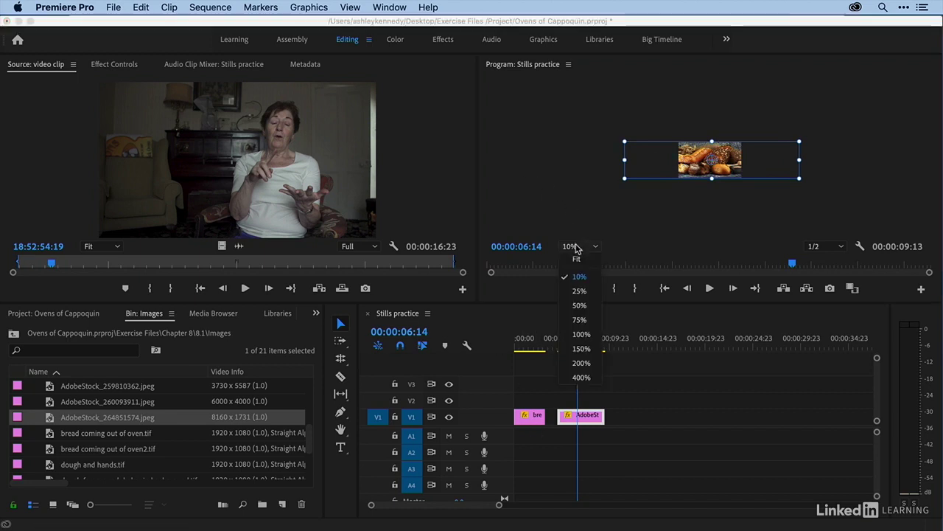
click(578, 260)
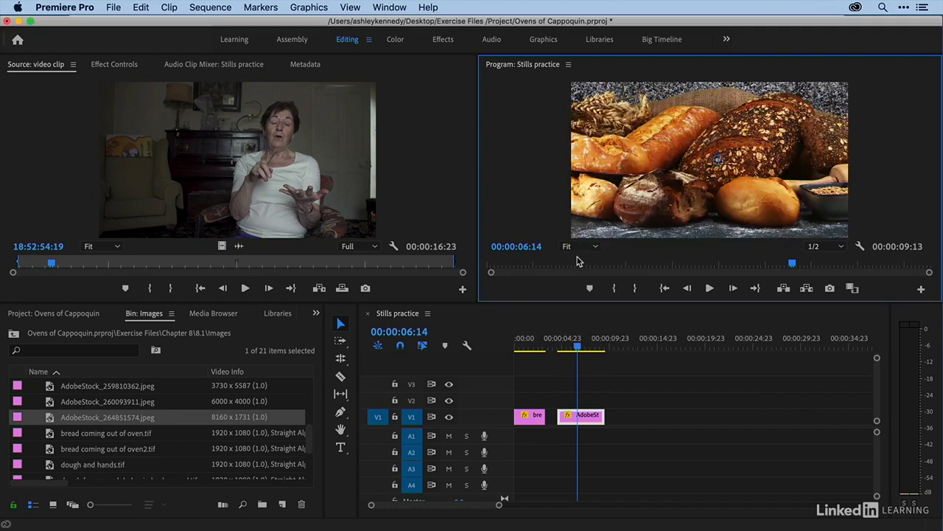
Fit AdobeStock_264851574.jpeg on V1 to the sequence with Set to Frame Size
right_click(579, 417)
scroll(612, 426, down, 10)
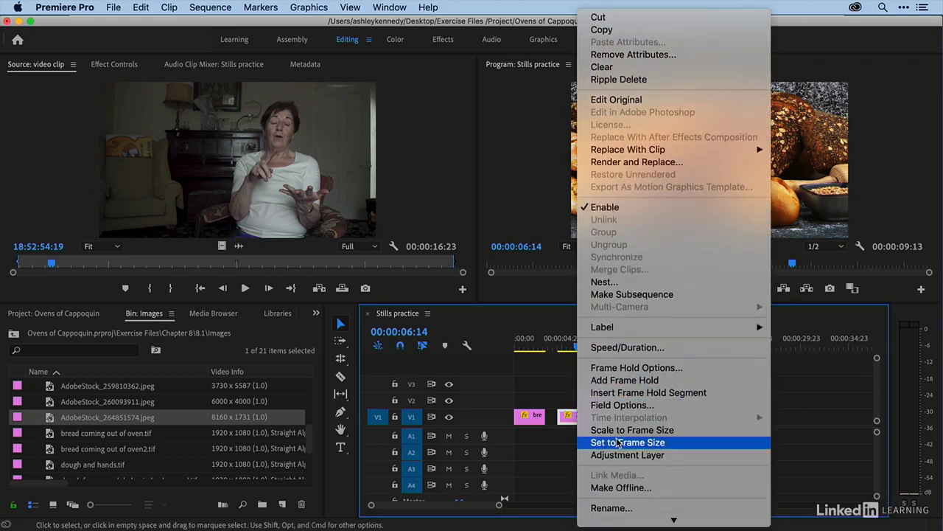
click(677, 443)
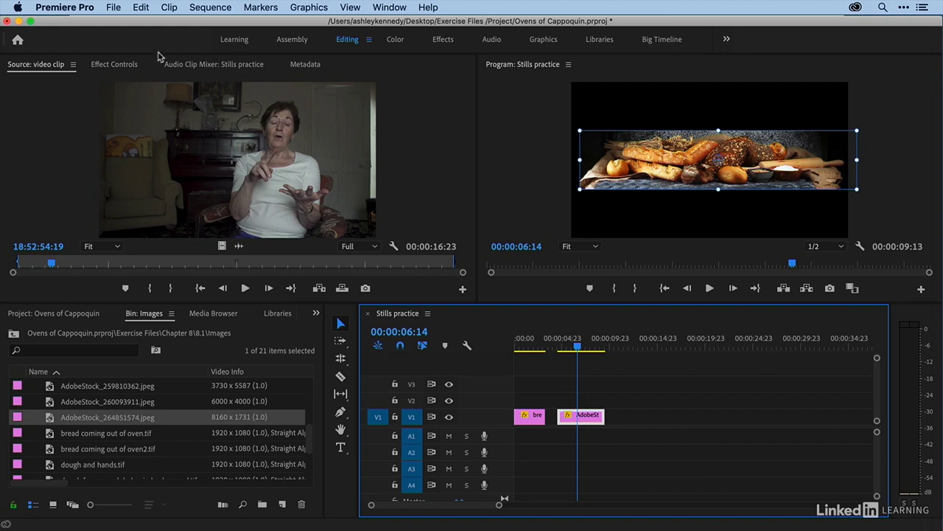
Reset the Motion Position and Scale of AdobeStock_264851574.jpeg to their defaults, 960, 540 and 100
click(114, 65)
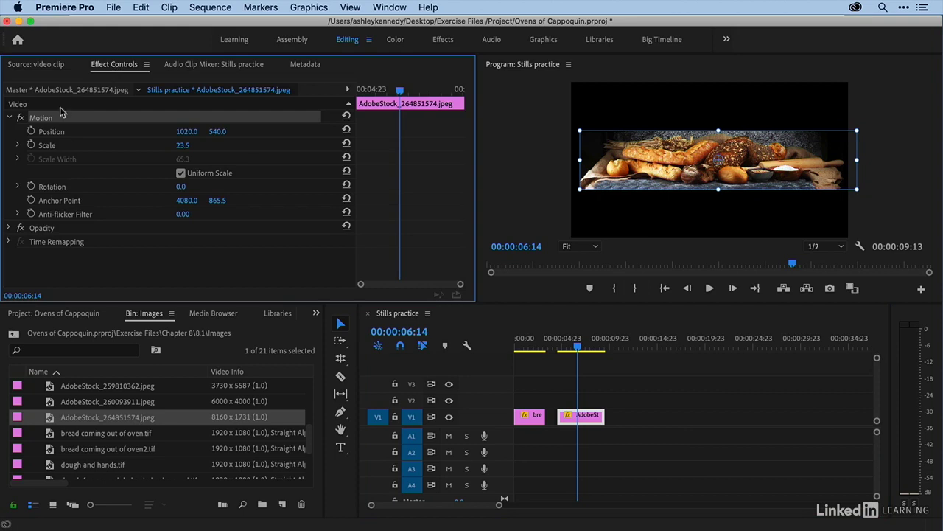
click(9, 119)
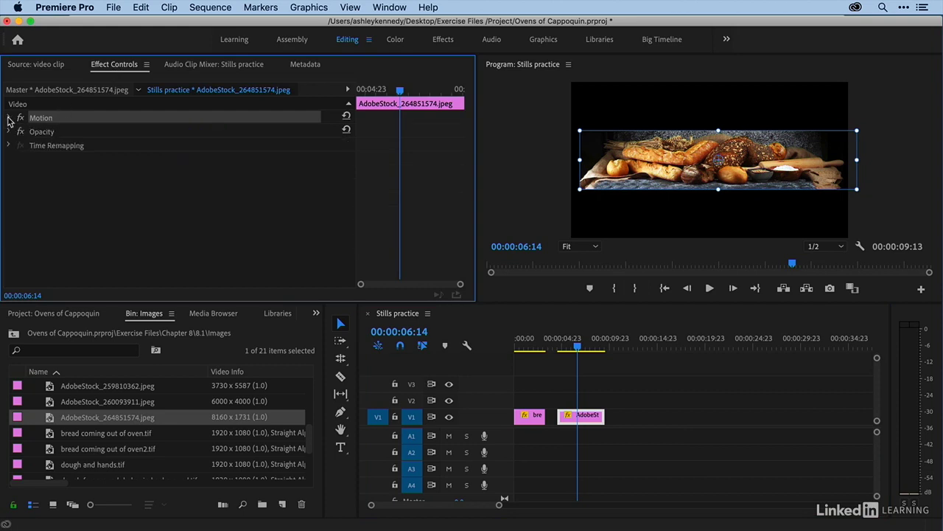
click(9, 119)
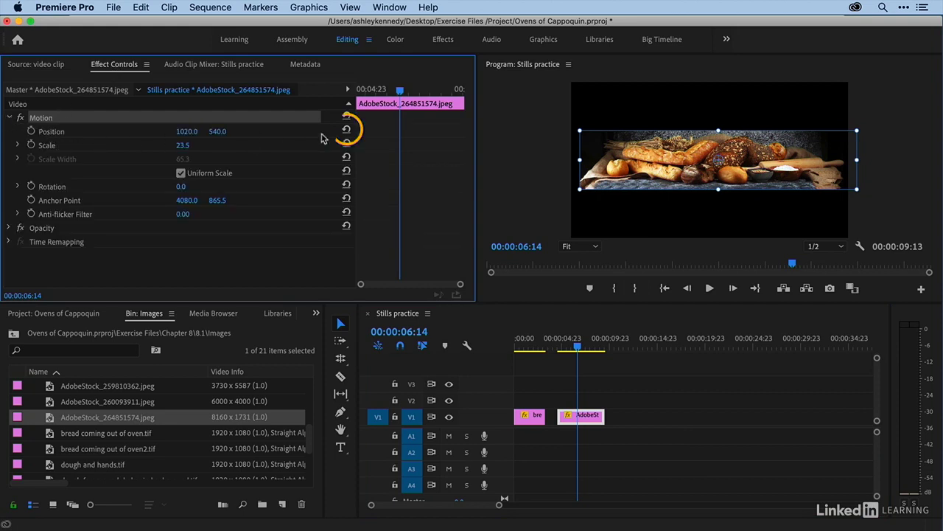
click(347, 130)
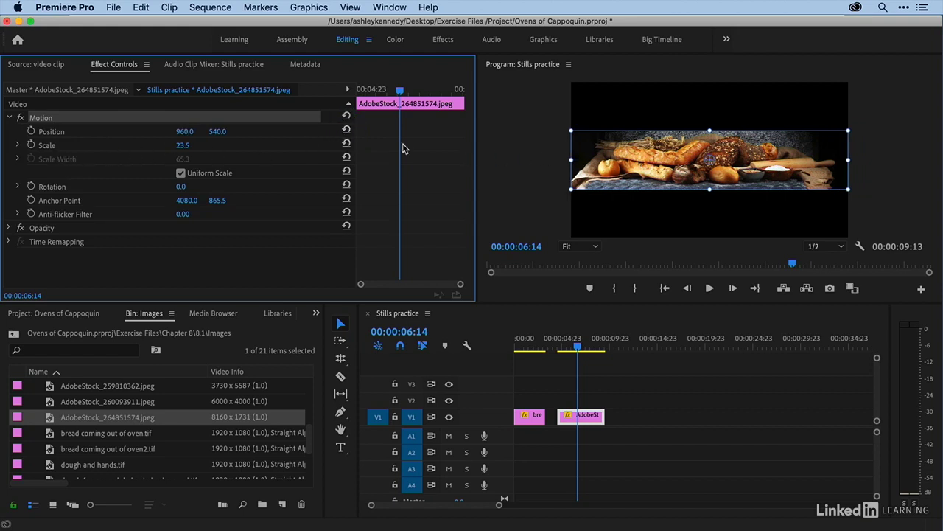
click(347, 145)
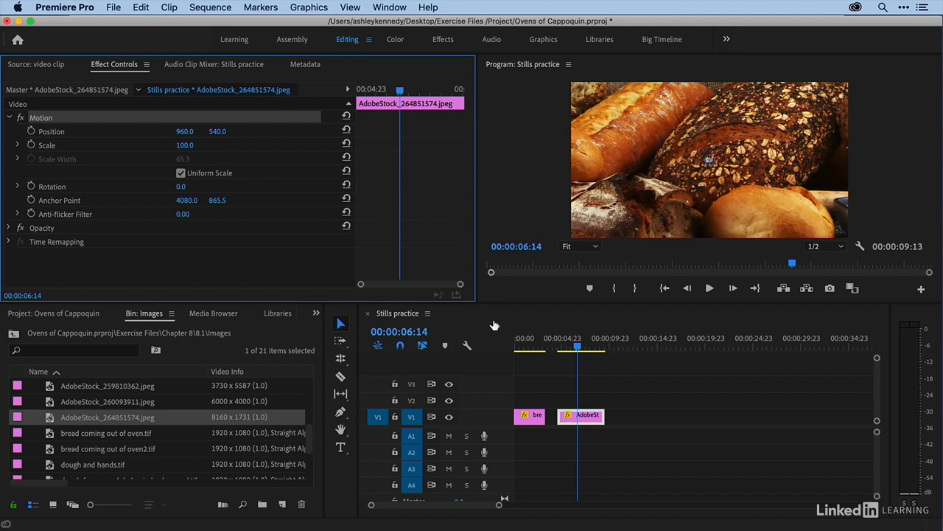
Apply Set to Frame Size to the reset AdobeStock_264851574.jpeg clip and compare its frame with the first still
right_click(587, 420)
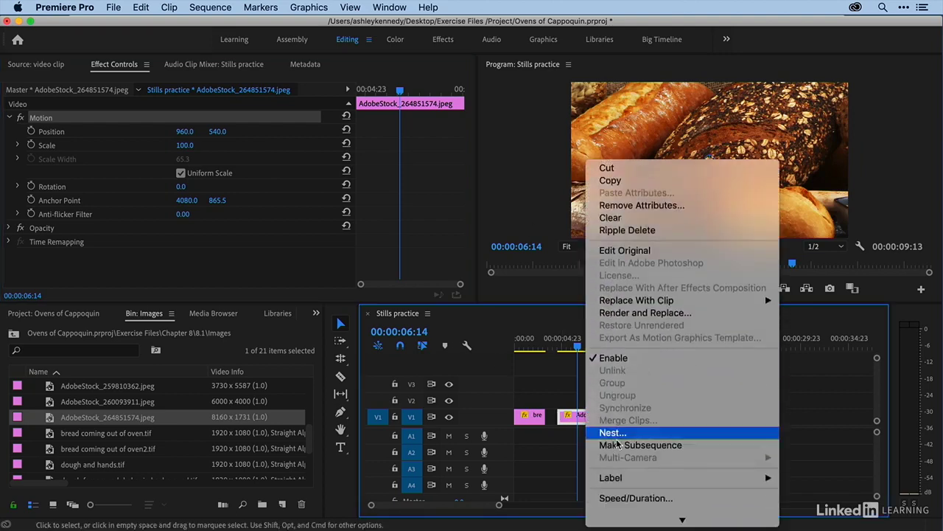
click(633, 394)
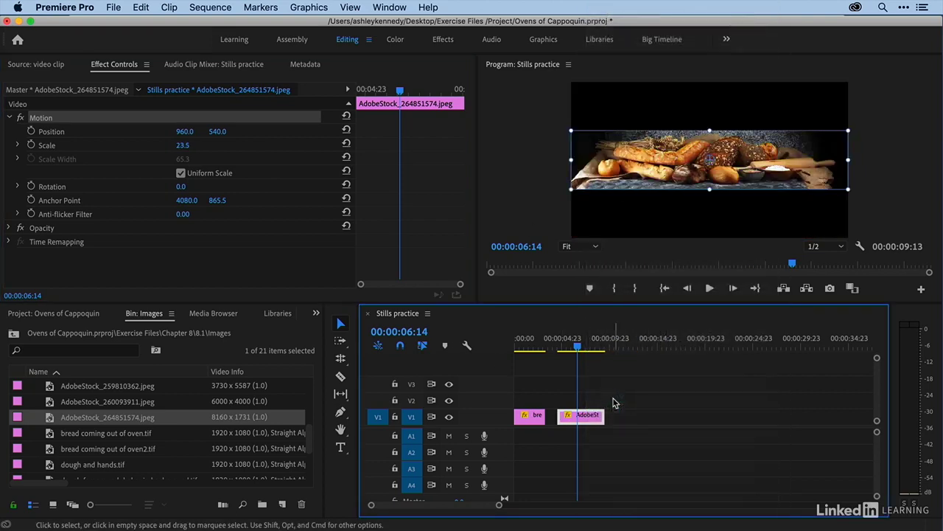
drag(544, 345, 528, 345)
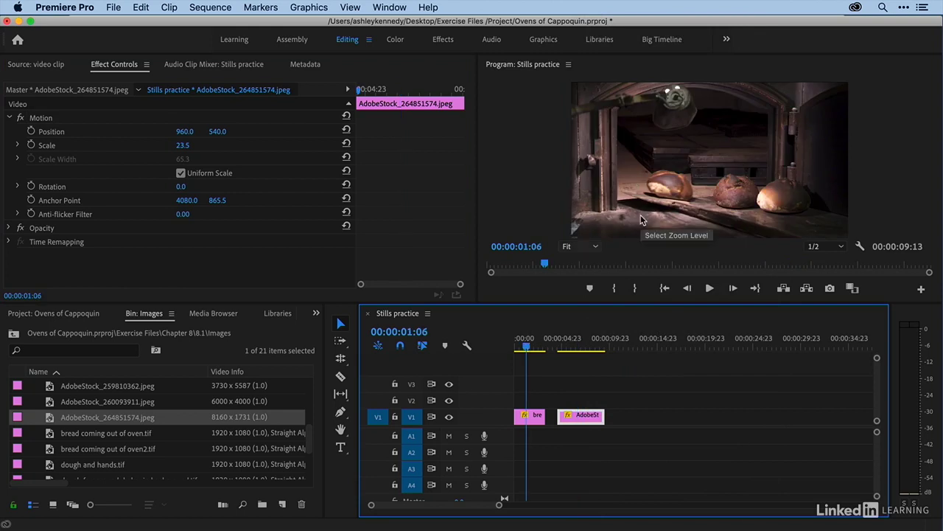
click(580, 345)
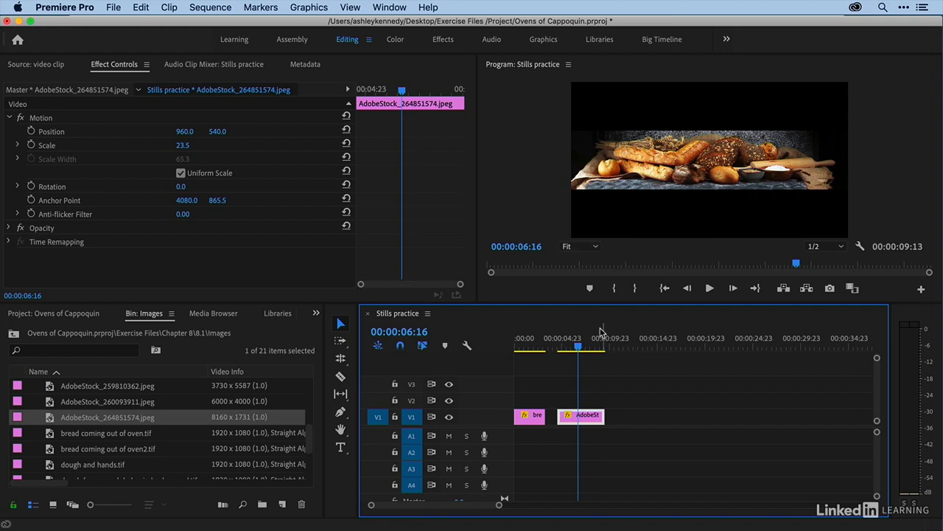
Place "oven fire2.tif" on V1 at 00:00:11:09, show its frame at 00:00:13:09, and select the image in the Program monitor
click(624, 344)
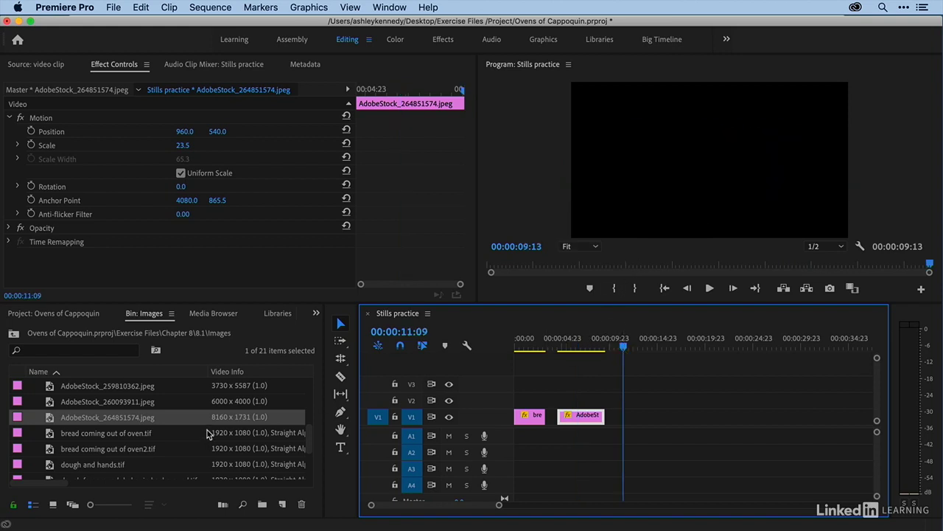
scroll(209, 435, down, 5)
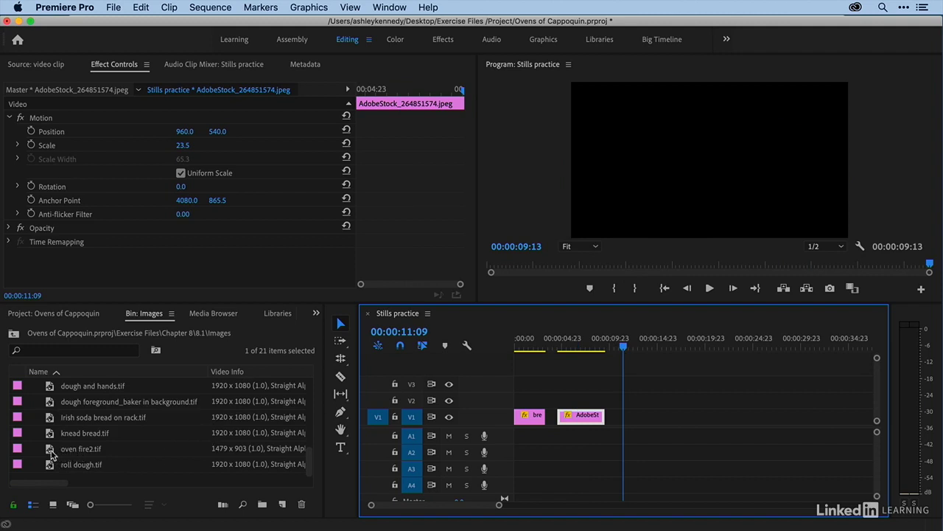
drag(56, 454, 625, 422)
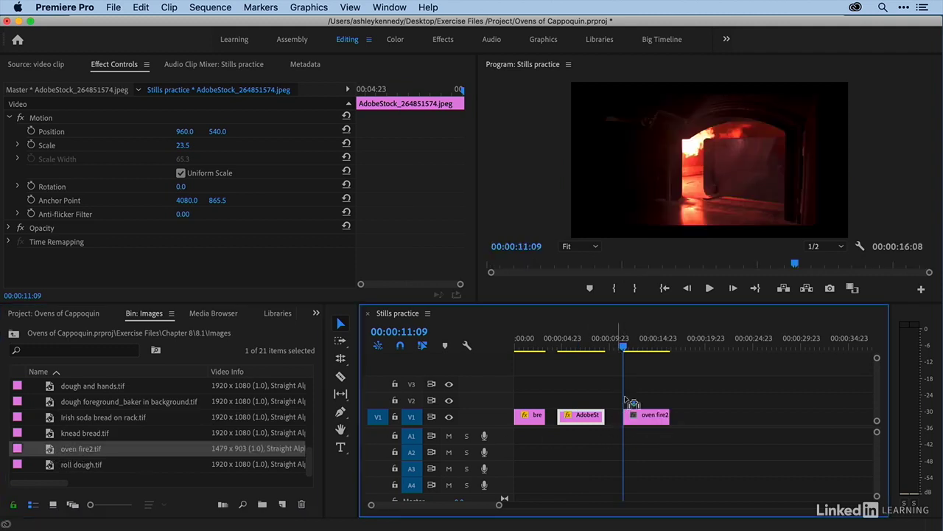
click(644, 344)
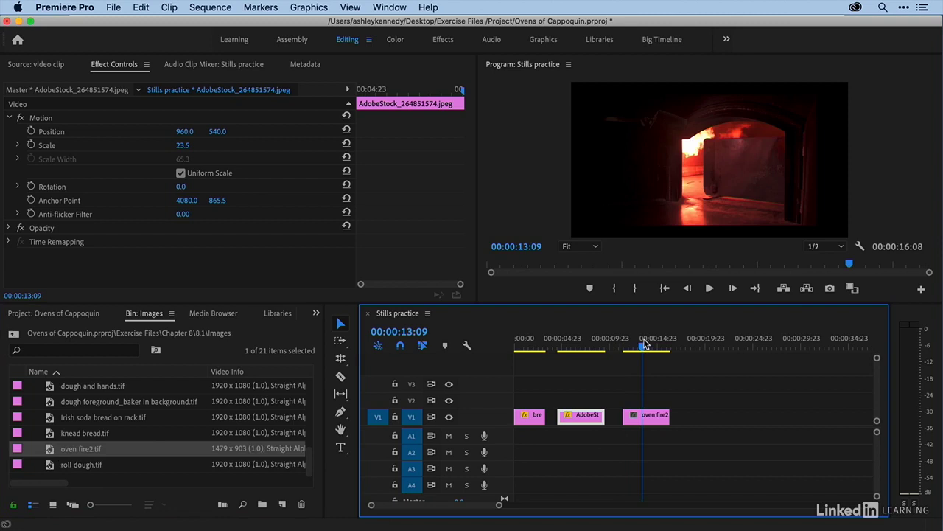
click(667, 151)
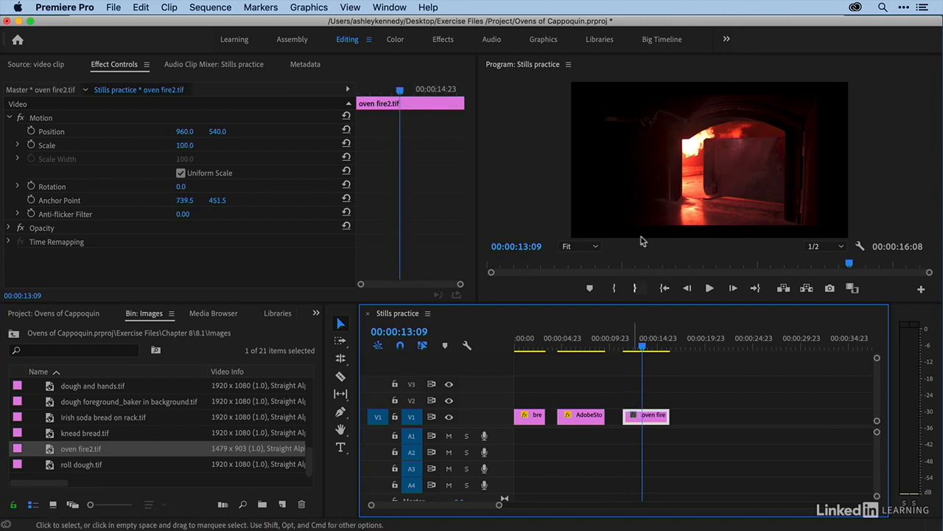
double_click(679, 147)
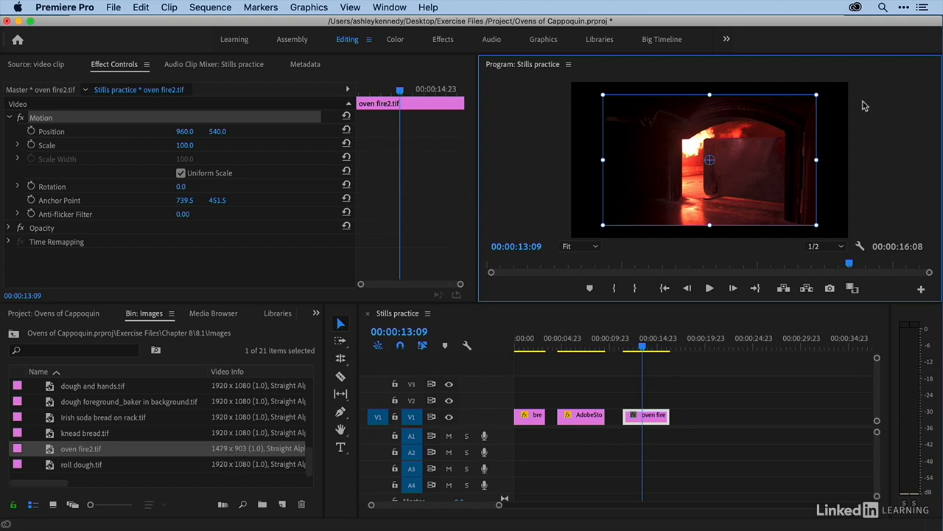
Apply Set to Frame Size to the "oven fire2.tif" clip on V1
right_click(646, 419)
scroll(652, 435, down, 5)
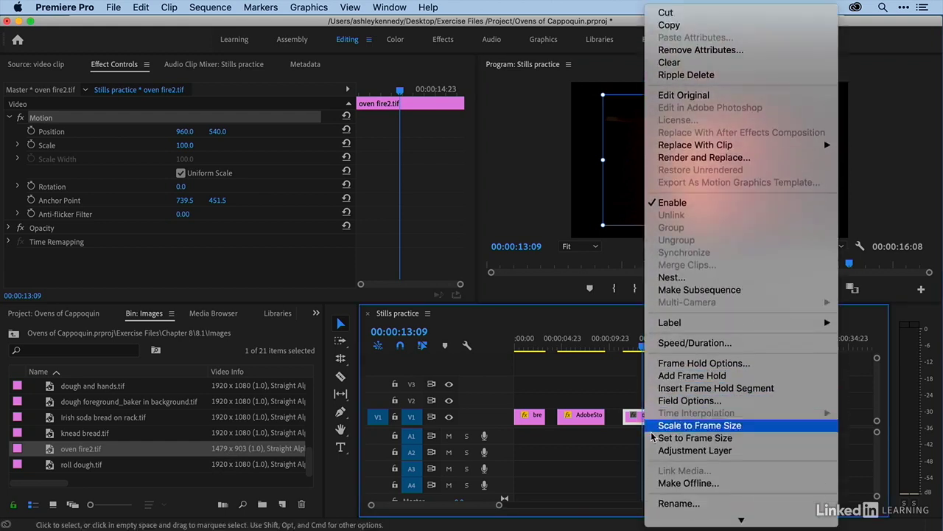
click(667, 395)
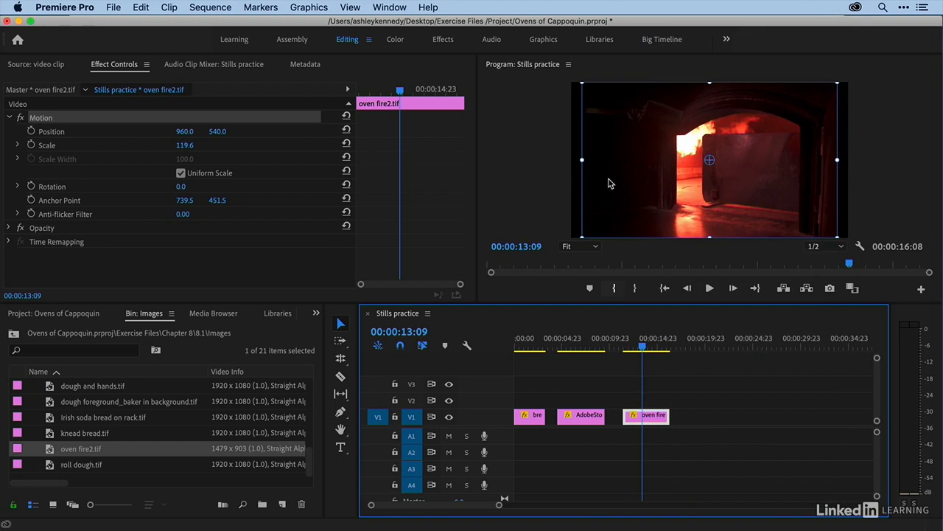
Enlarge "oven fire2.tif" beyond the frame edges to a Scale of 164.7 and shift its horizontal Position to 794
click(589, 248)
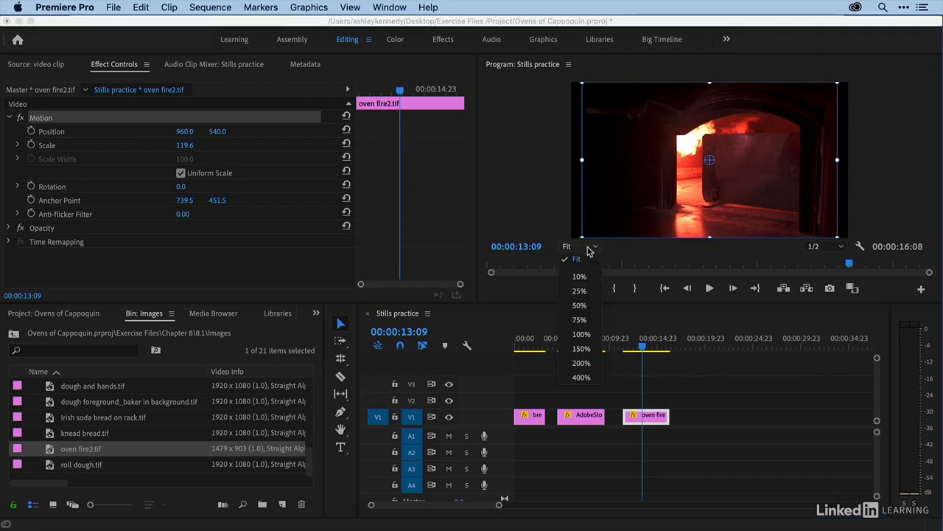
click(588, 291)
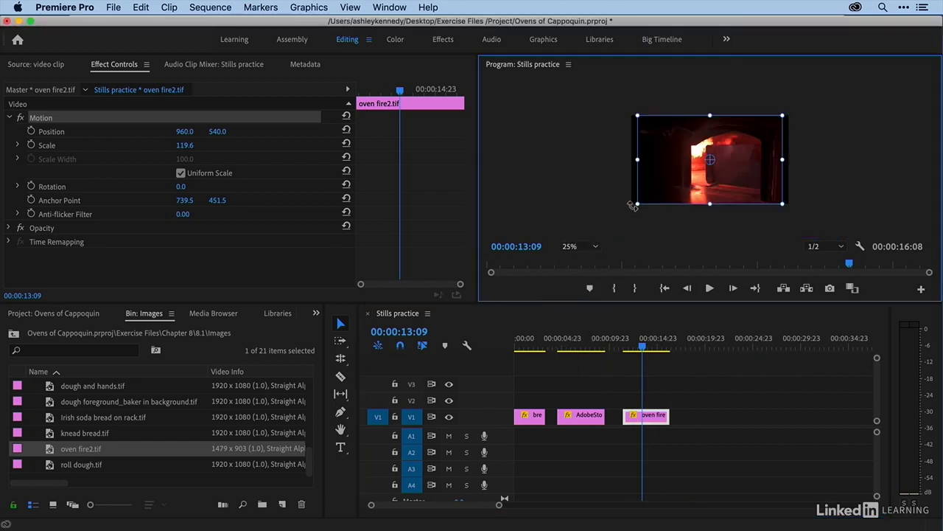
drag(636, 205, 619, 214)
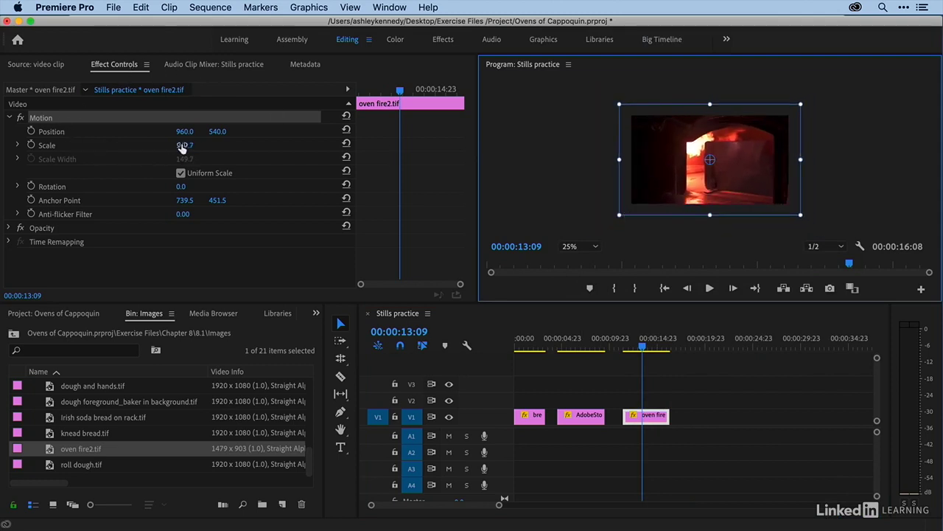
drag(183, 145, 63, 131)
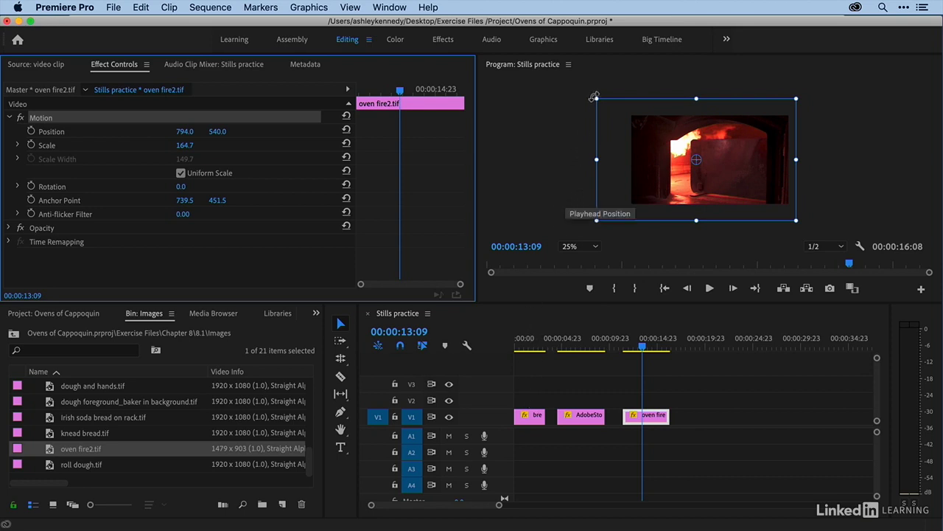
Enlarge "oven fire2.tif" to a Scale of 427 and move it to Position 914, 780
drag(594, 97, 303, 16)
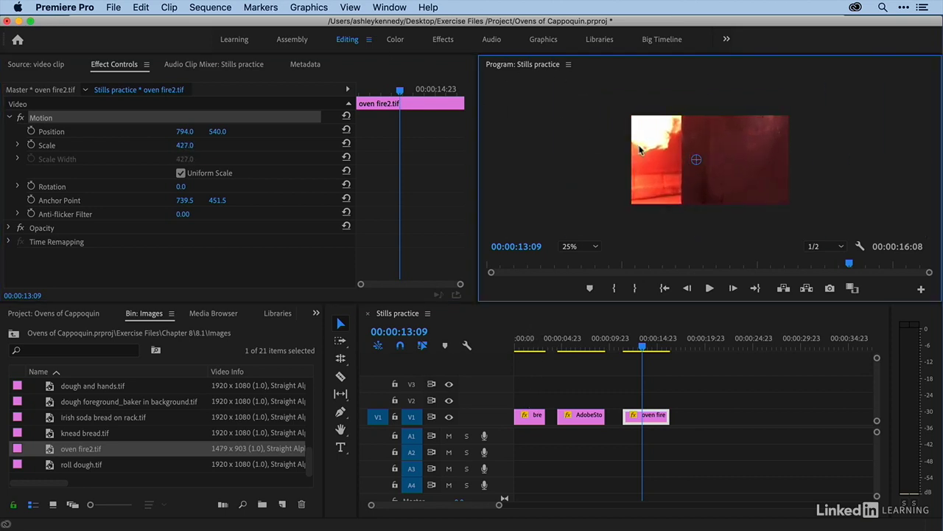
drag(640, 150, 649, 168)
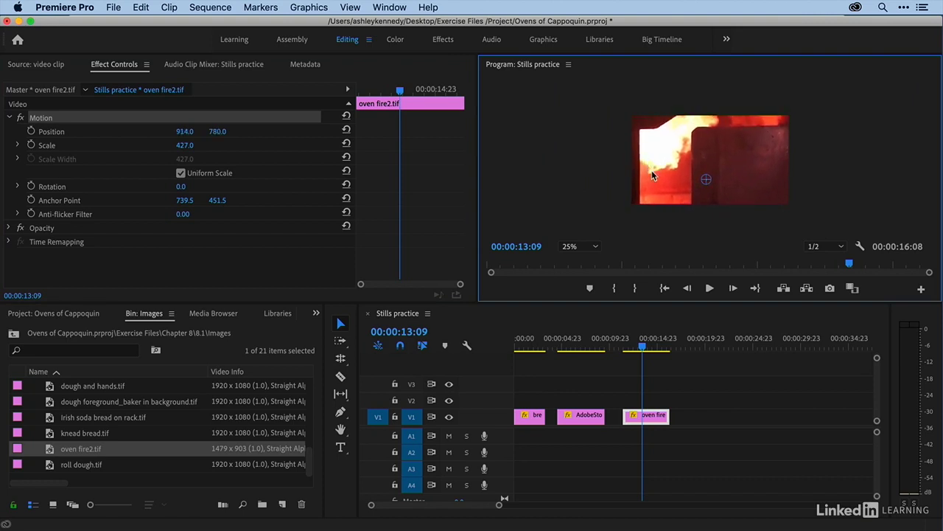
Fit the whole frame in the Program monitor and reset the Position and Scale of "oven fire2.tif" to their defaults
click(579, 247)
click(579, 257)
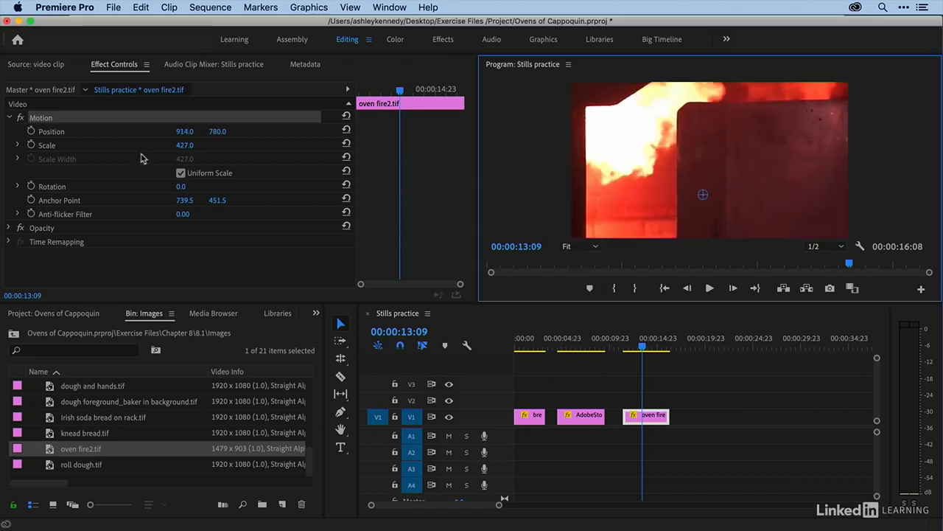
click(345, 130)
click(346, 144)
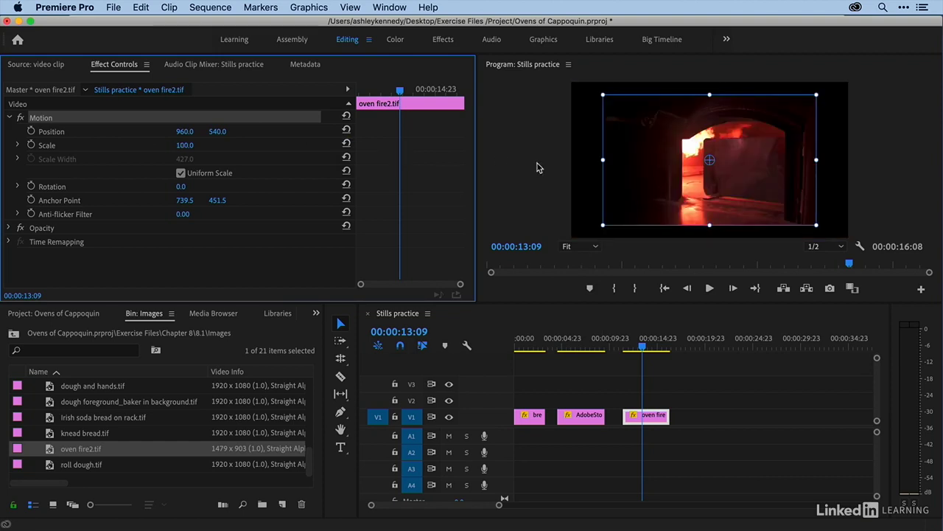
Show the AdobeStock_264851574.jpeg clip in the sequence at 00:00:06:11
key(Right)
key(Right)
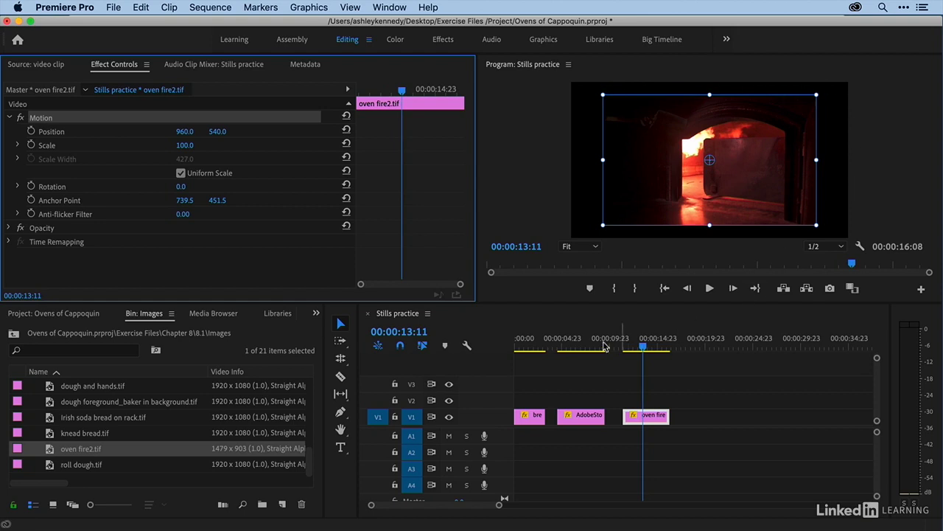
click(576, 343)
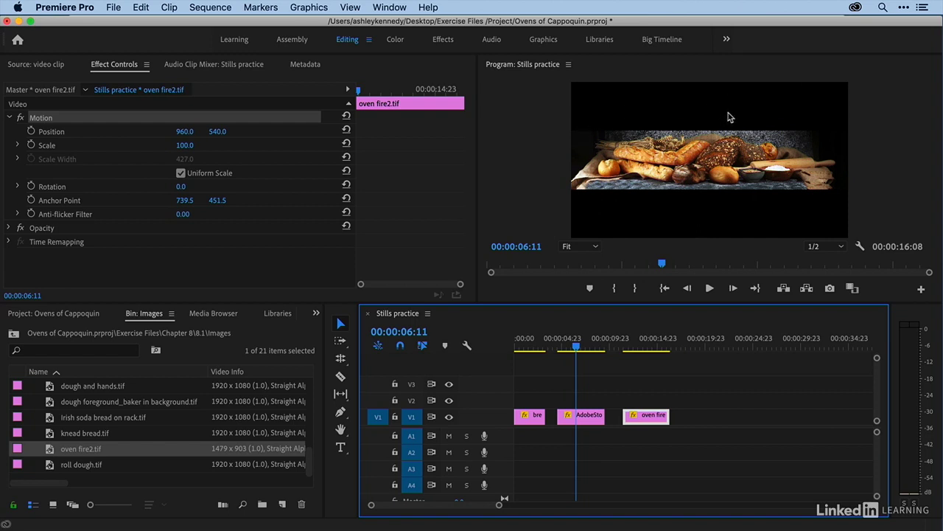
Place "video clip" from the 8.1 bin on V1 after "oven fire2.tif" and show its frame at 00:00:21:14
click(48, 315)
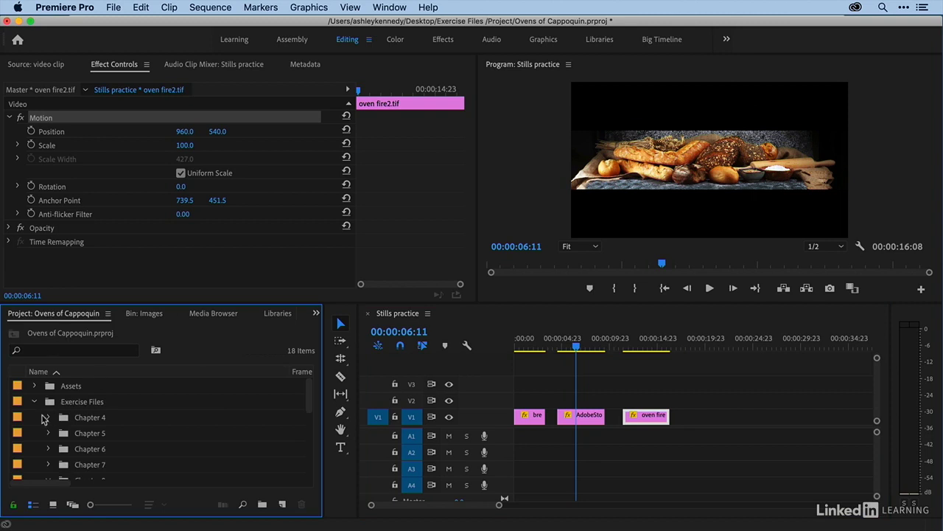
scroll(44, 419, down, 5)
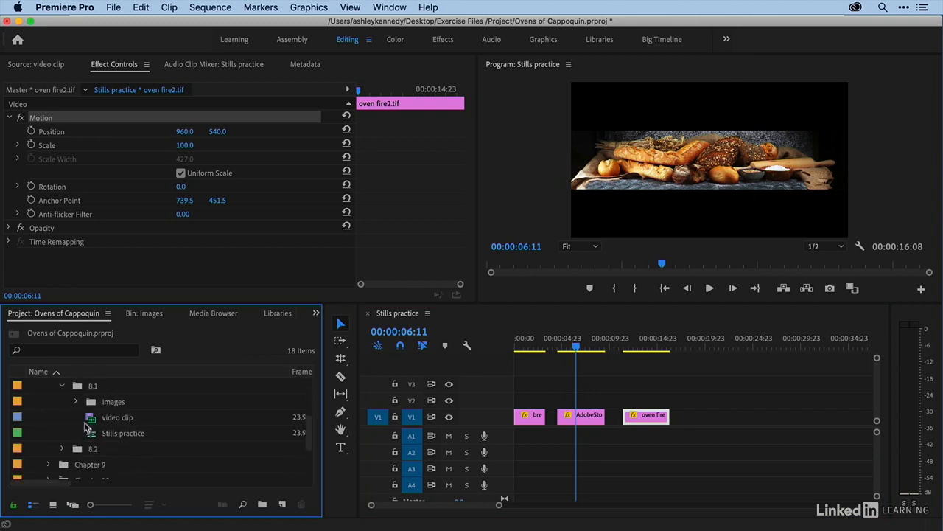
drag(87, 420, 700, 426)
click(721, 344)
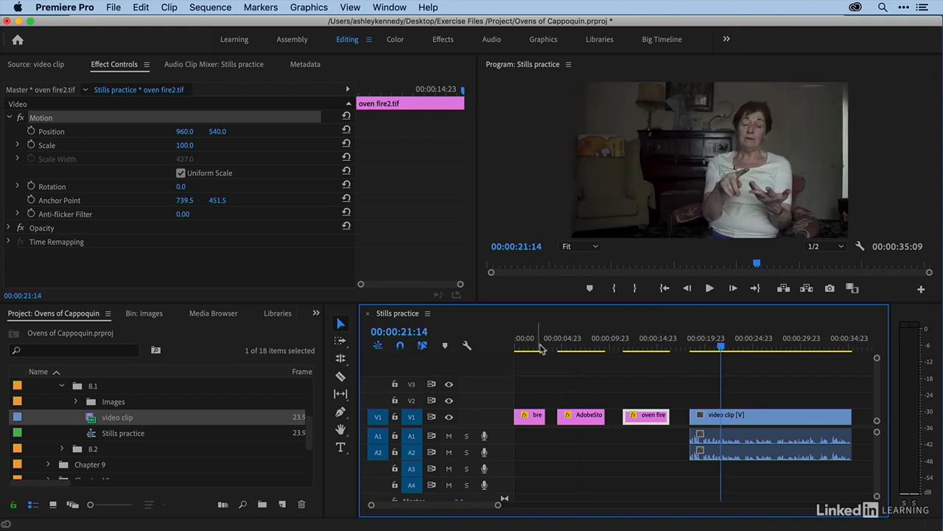
Move the AdobeStock_264851574.jpeg clip to V2 above "video clip" and show the overlap at 00:00:23:13
click(572, 343)
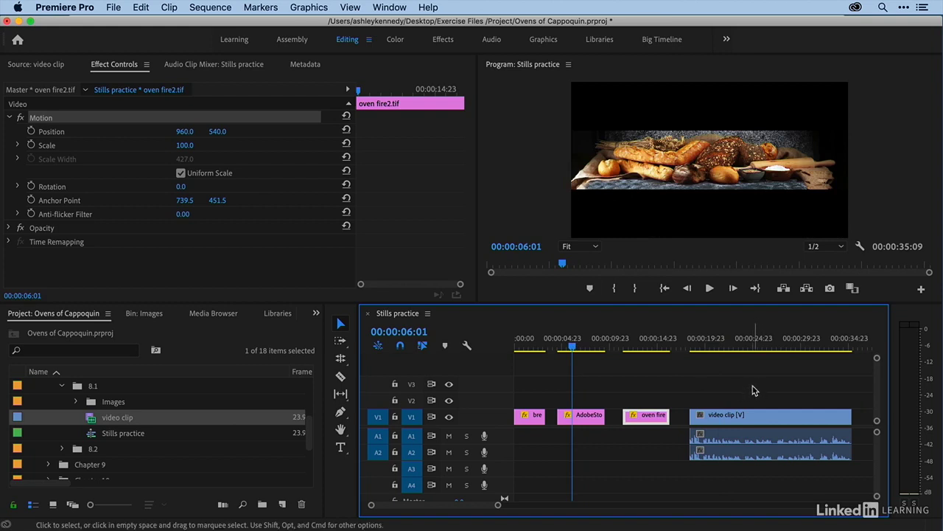
drag(589, 417, 757, 405)
click(741, 351)
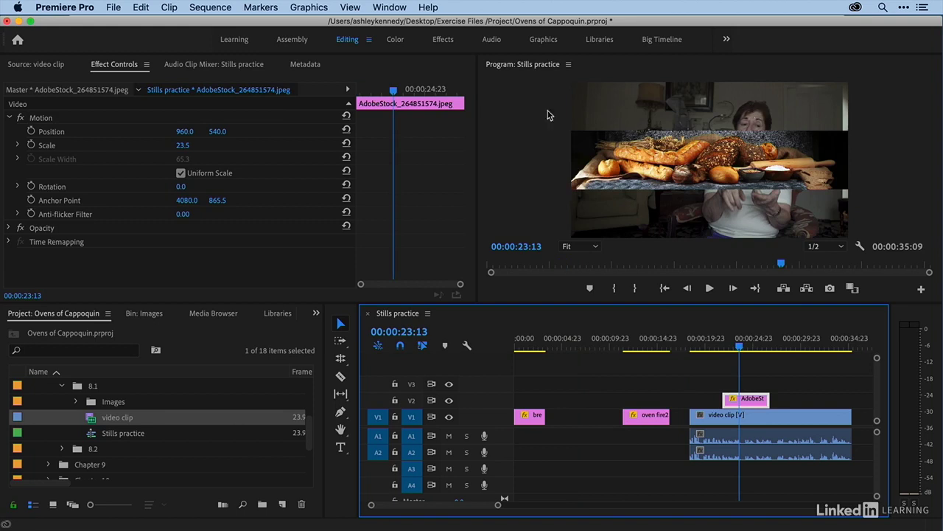
Enlarge the AdobeStock_264851574.jpeg clip on V2 to a Scale of 81.5 and apply Set to Frame Size to it
drag(181, 145, 224, 145)
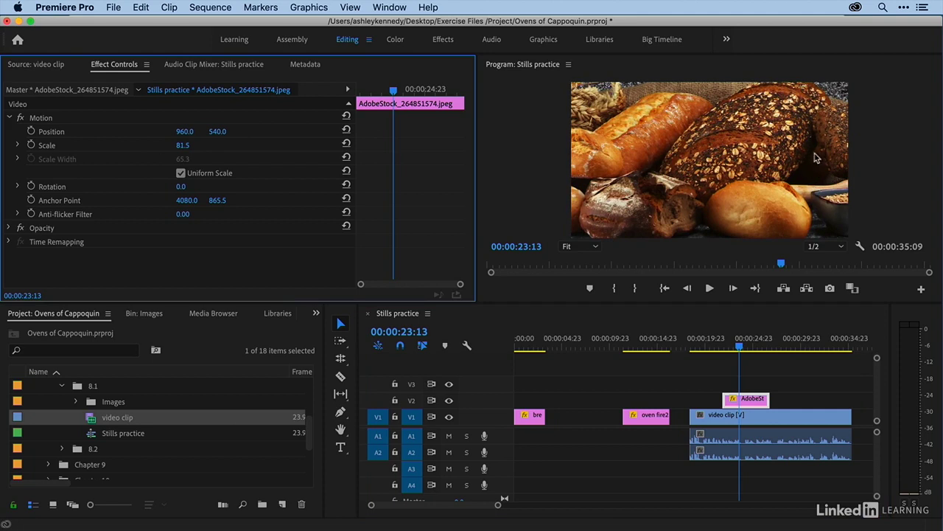
right_click(743, 402)
scroll(759, 428, down, 5)
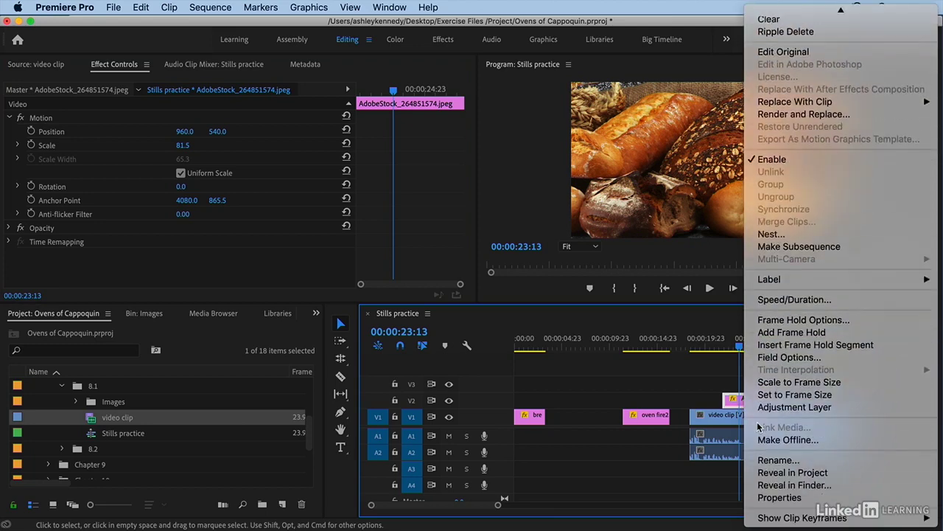
click(763, 394)
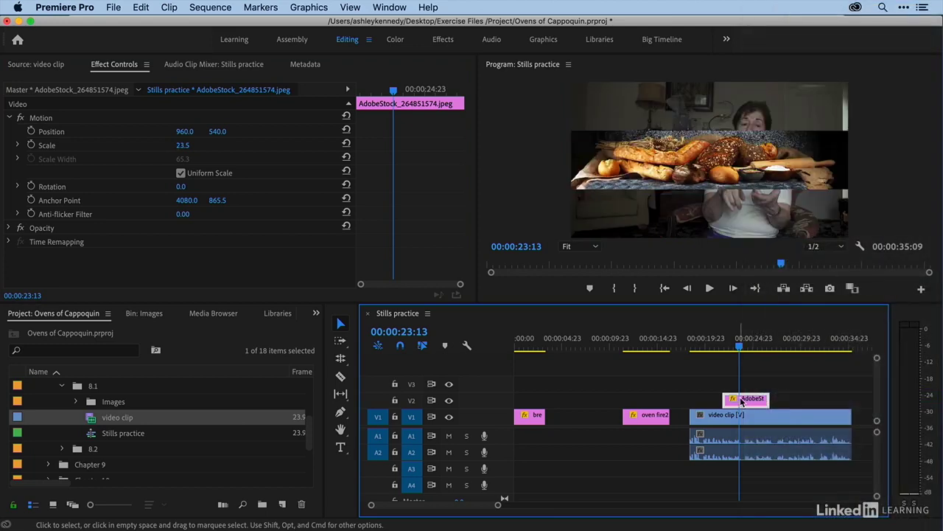
Move the AdobeStock_264851574.jpeg clip up to V3 and create a black 1920 x 1080 color matte named "Color Matte"
drag(748, 400, 748, 391)
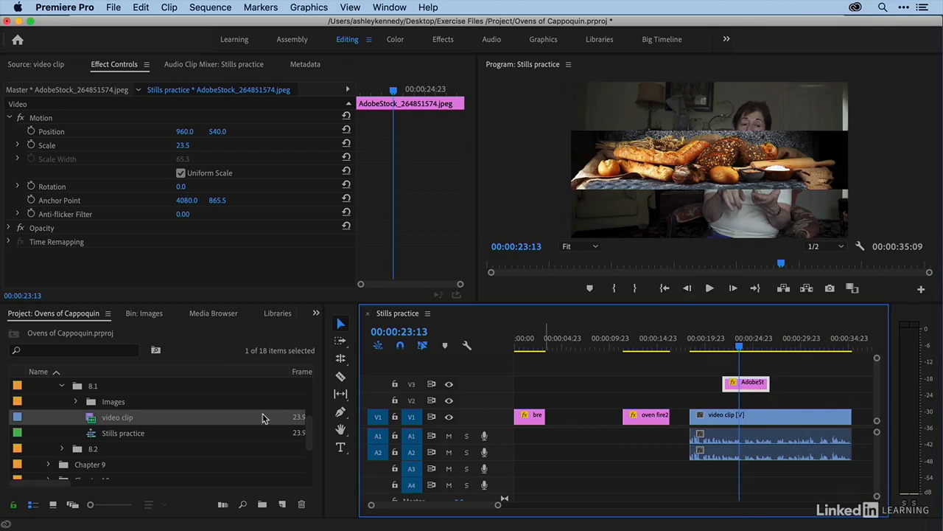
click(282, 505)
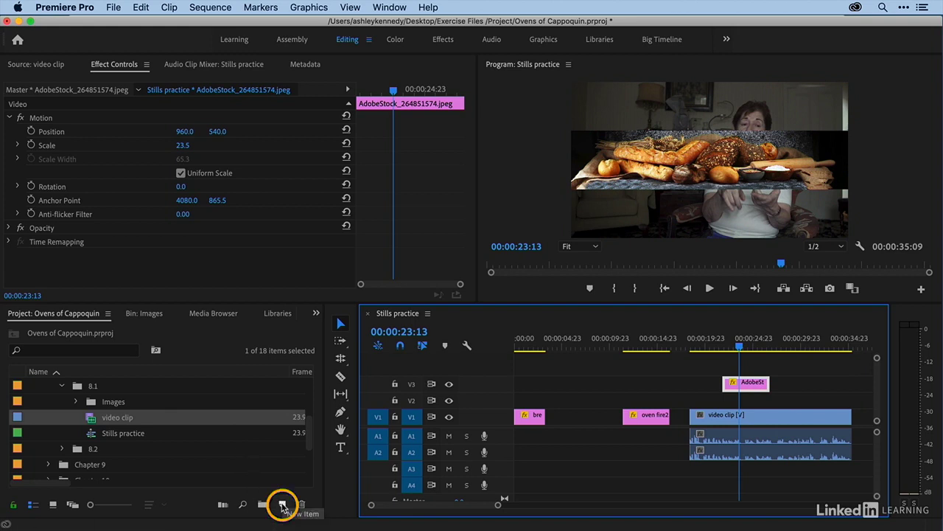
click(357, 473)
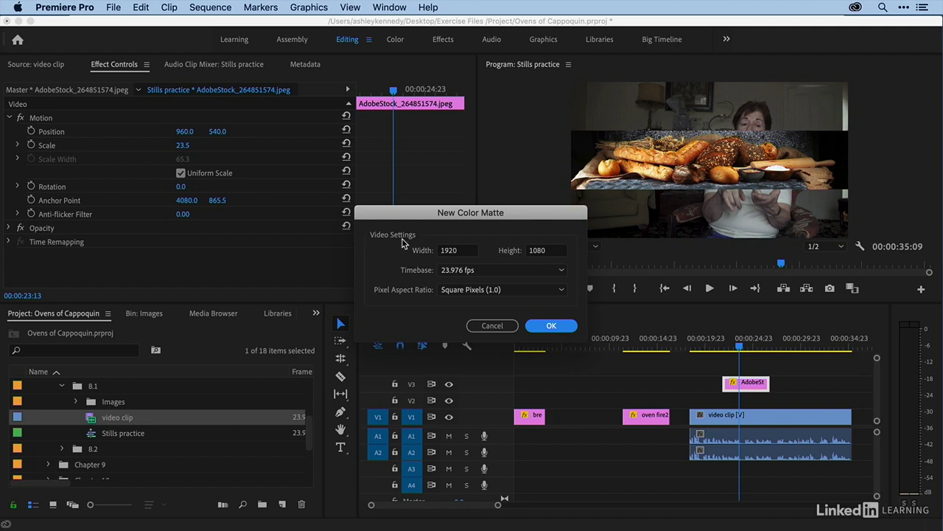
click(538, 328)
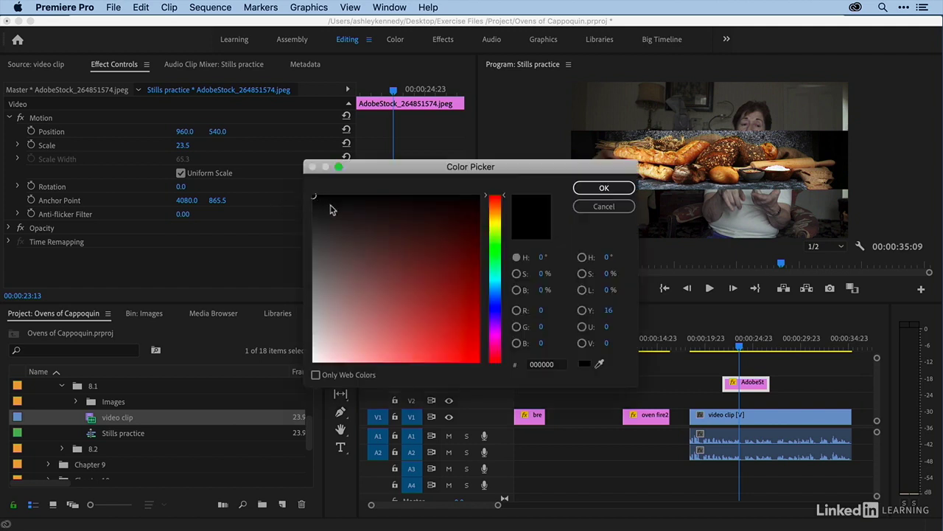
mouse_move(330, 210)
mouse_down()
mouse_move(393, 246)
mouse_move(449, 354)
mouse_move(347, 221)
mouse_move(304, 200)
mouse_up()
click(599, 189)
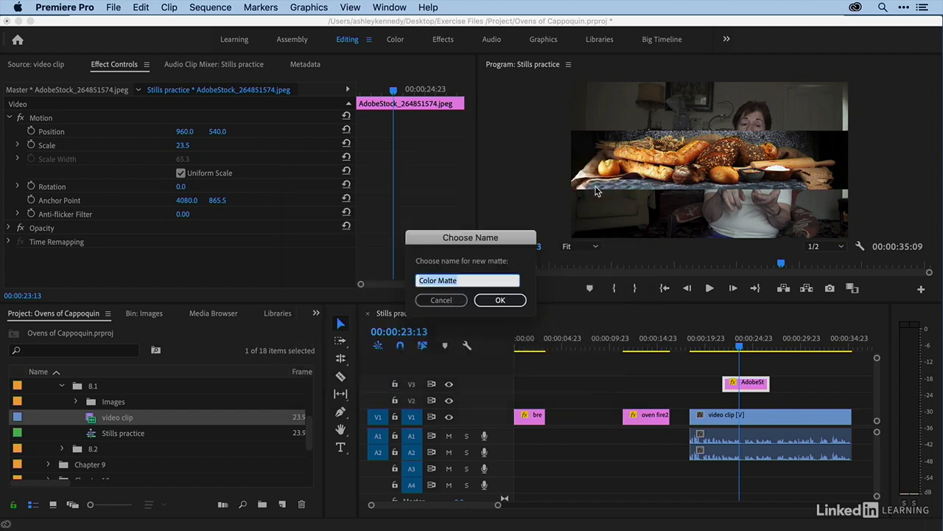
click(486, 299)
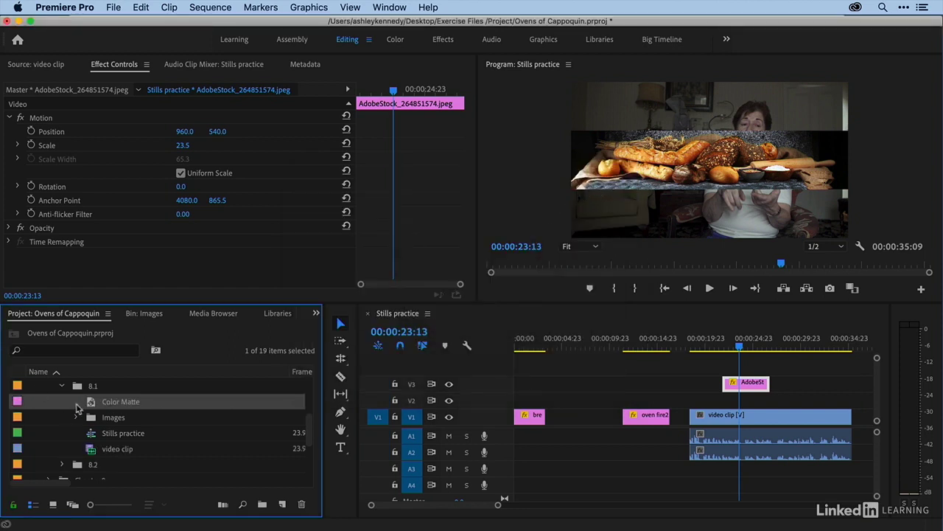
Place "Color Matte" on V2 directly beneath the AdobeStock_264851574.jpeg clip and show the composite at 00:00:24:03
drag(158, 403, 746, 399)
click(745, 343)
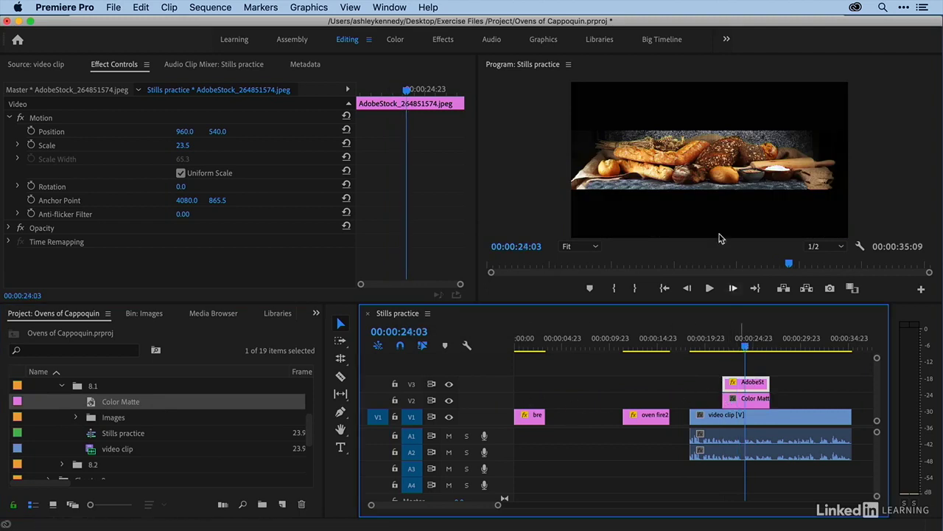